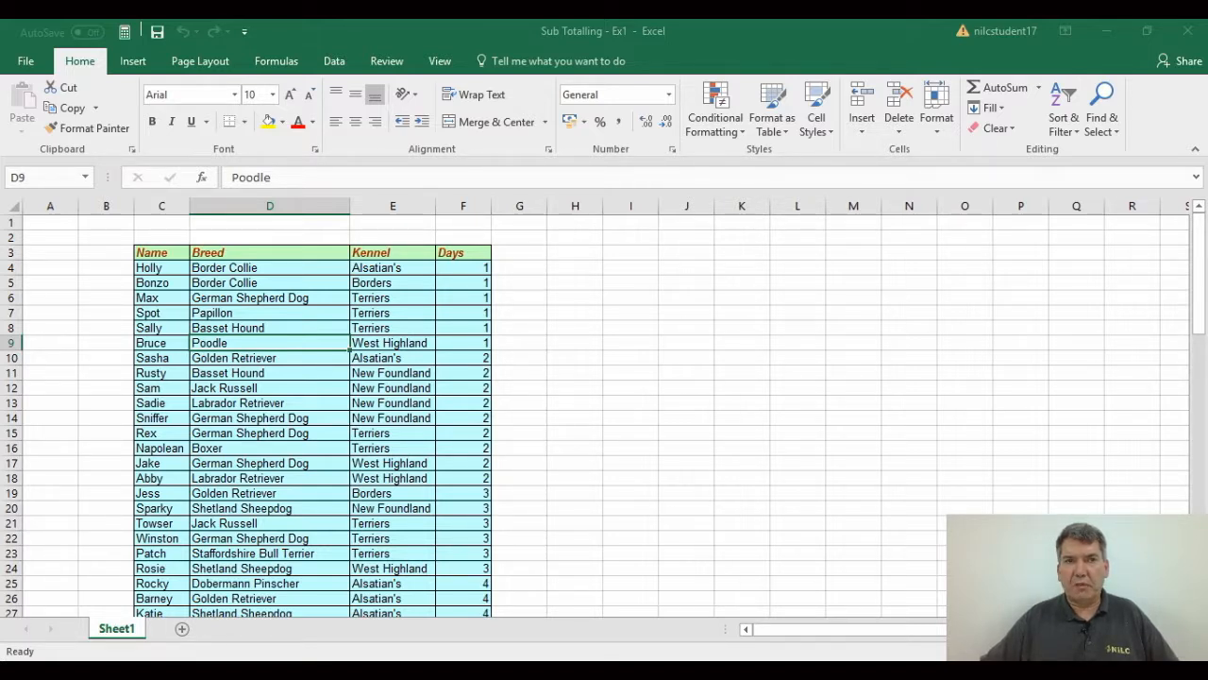
Step: Examine the Kennel column entries to see how dogs from the same kennel are spread through the list
{"action": "left_click", "coordinate": [304, 326]}
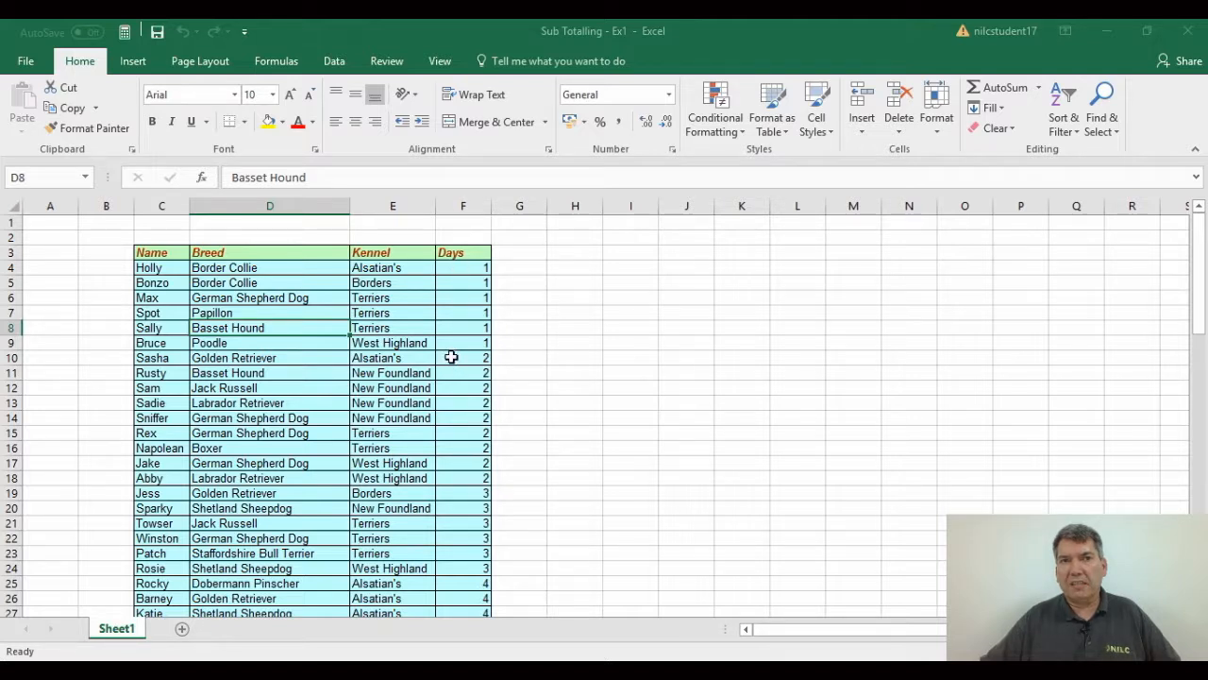
{"action": "left_click", "coordinate": [376, 271]}
{"action": "left_click", "coordinate": [378, 285]}
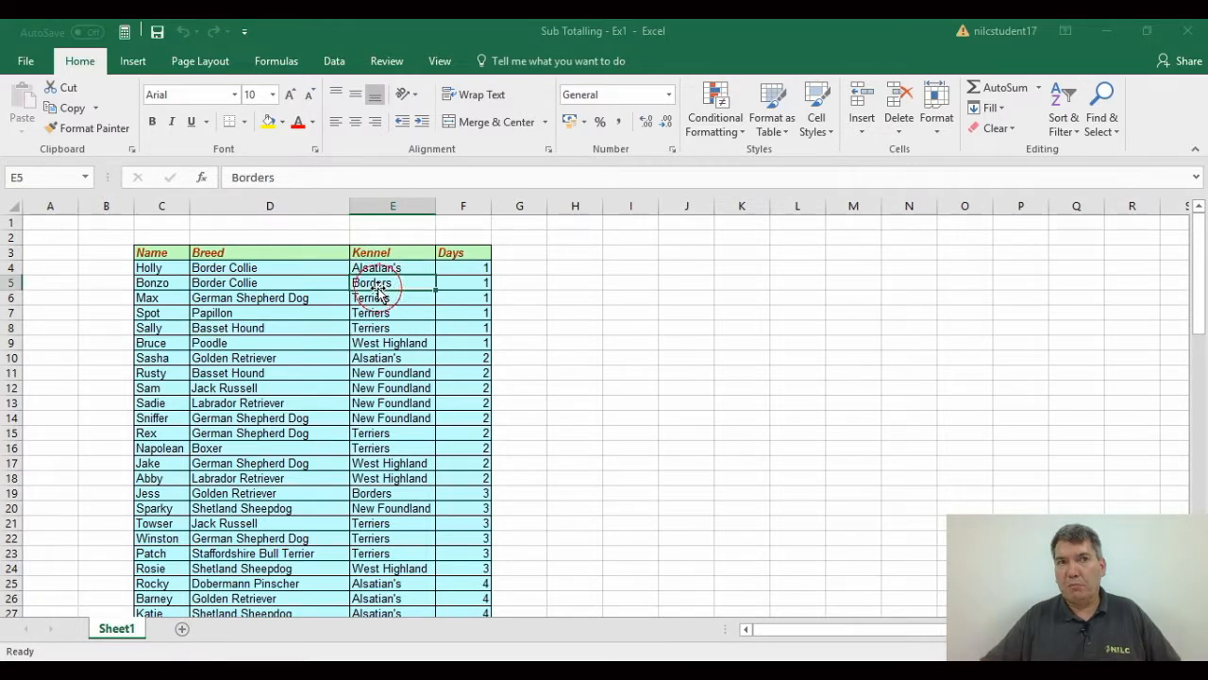
{"action": "left_click", "coordinate": [367, 298]}
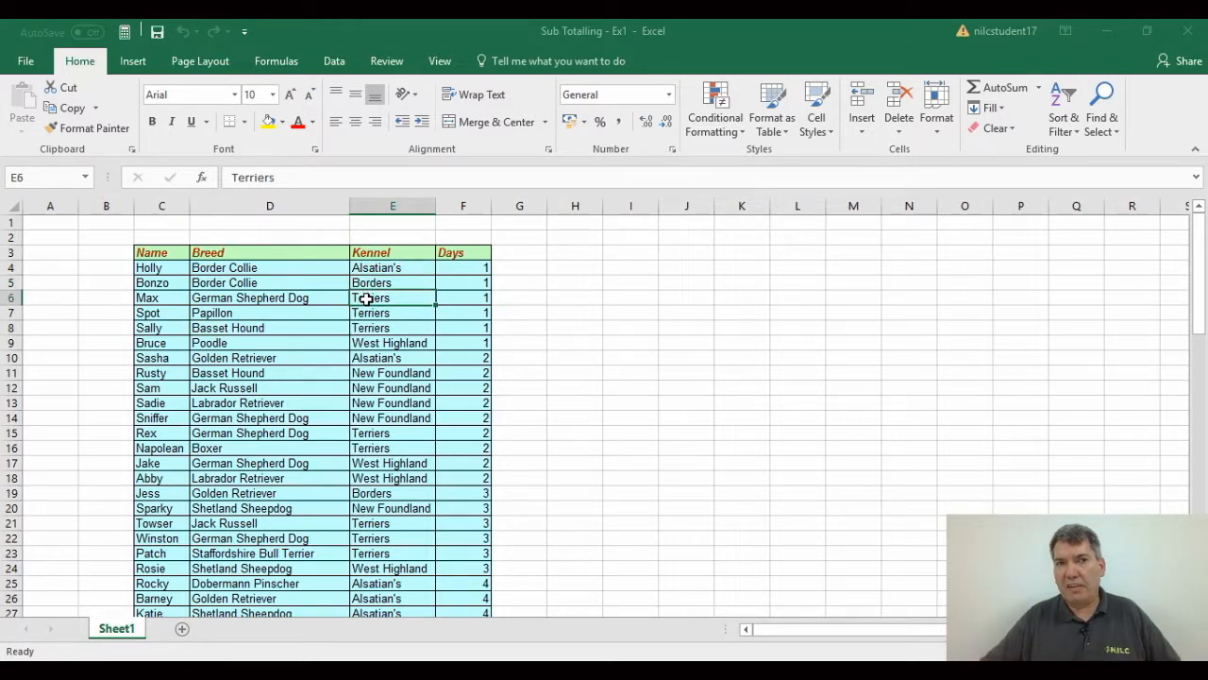
{"action": "left_click", "coordinate": [362, 345]}
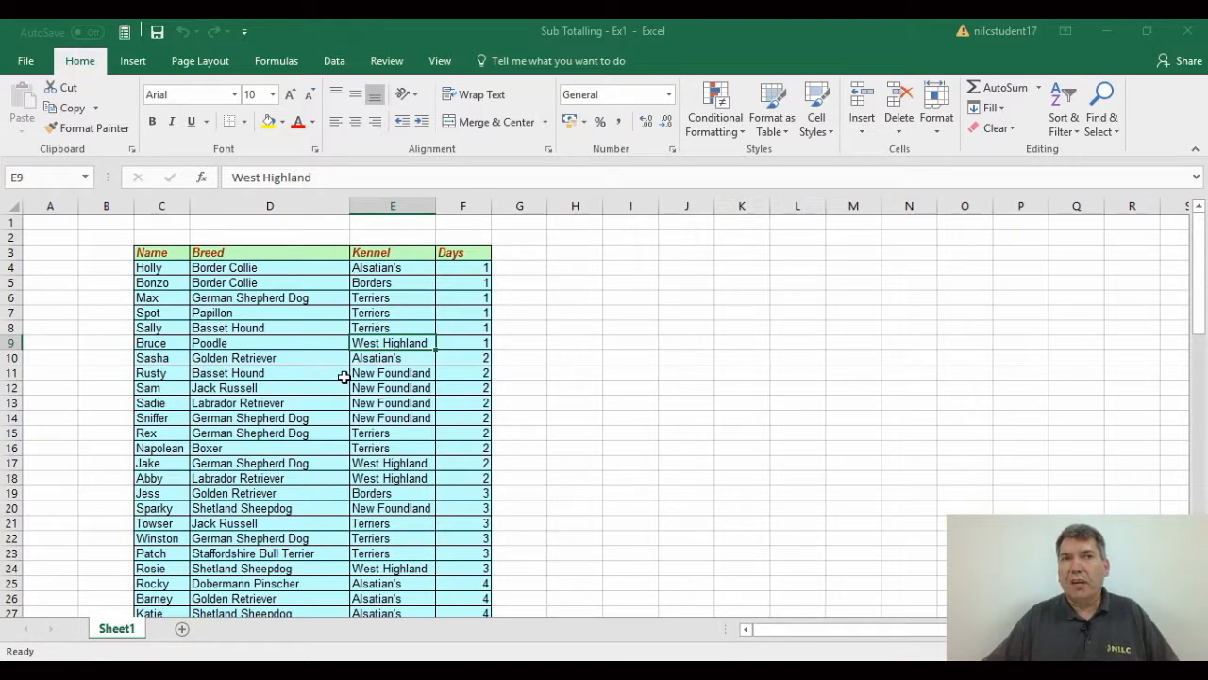
{"action": "left_click", "coordinate": [250, 299]}
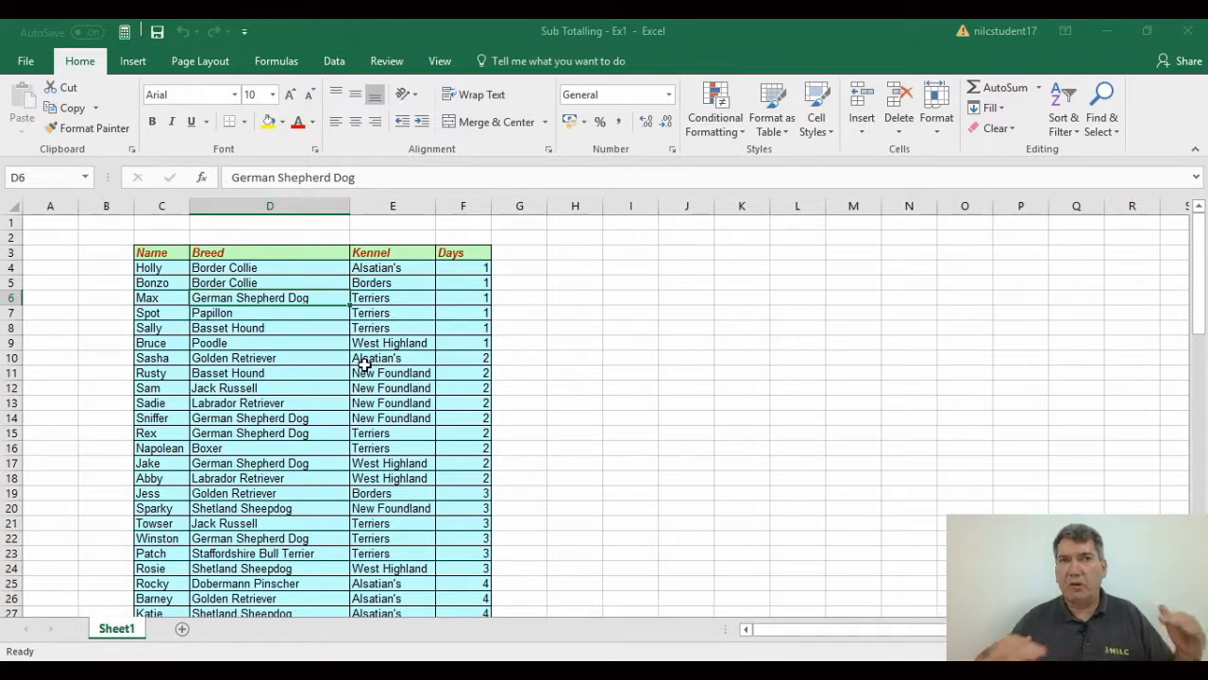
{"action": "left_click", "coordinate": [378, 267]}
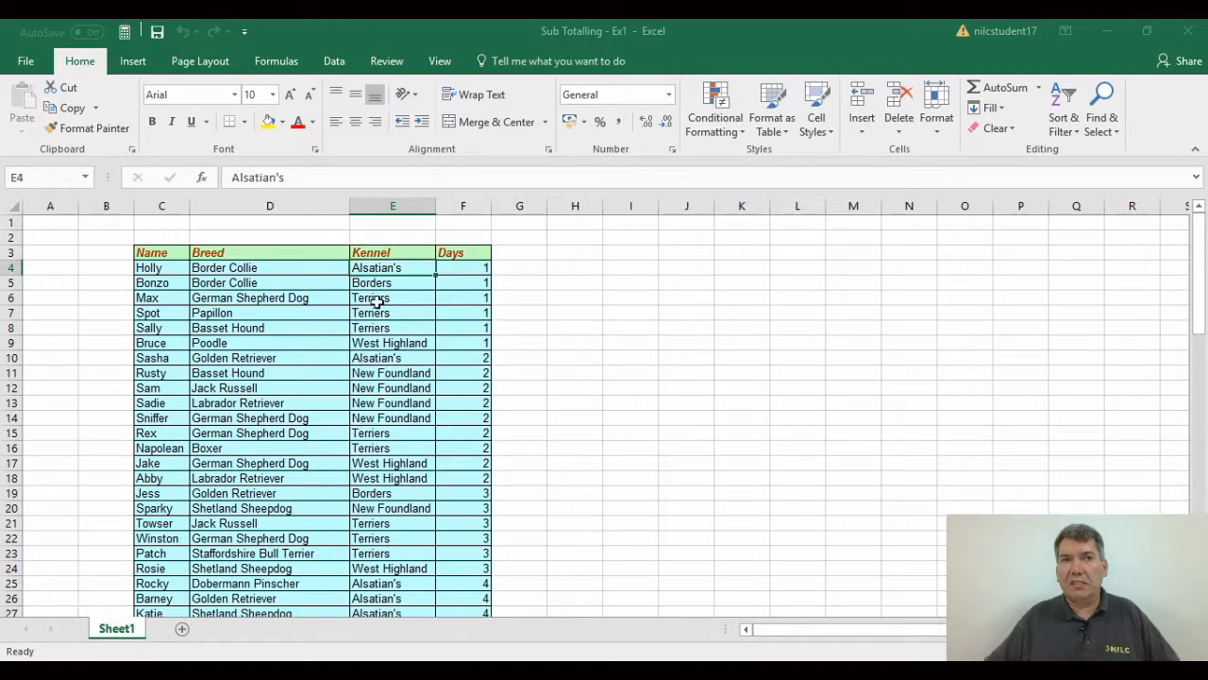
{"action": "left_click", "coordinate": [382, 360]}
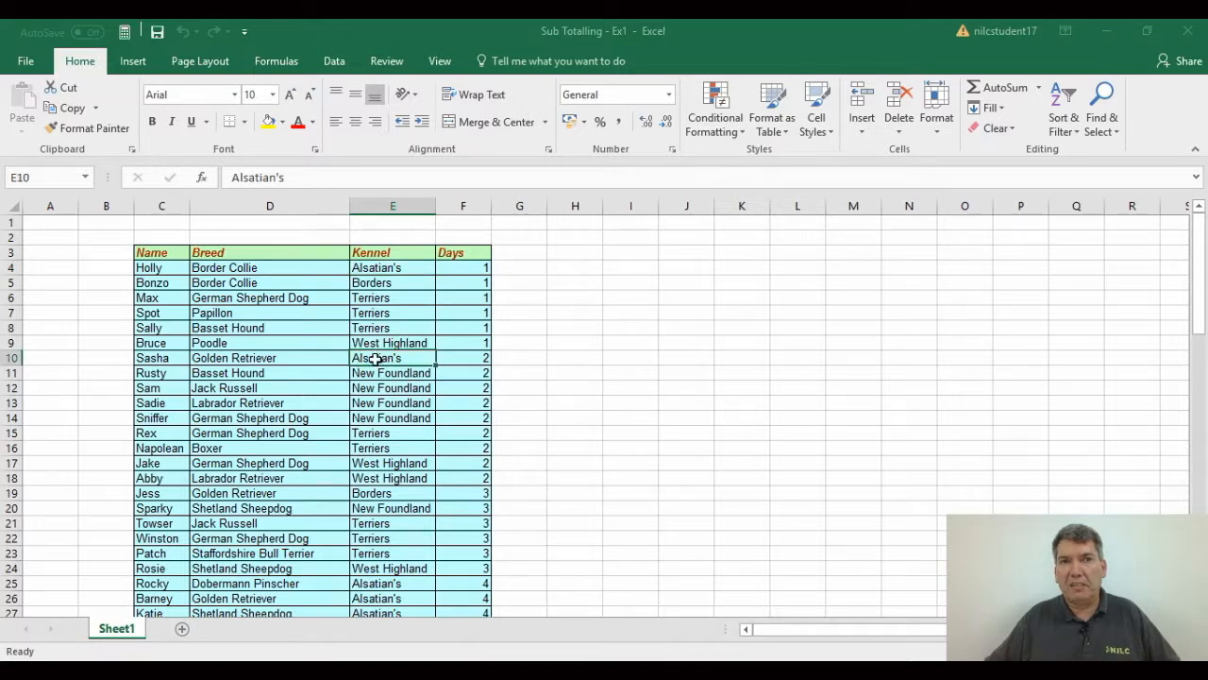
{"action": "left_click", "coordinate": [368, 297]}
{"action": "key", "text": "Down"}
{"action": "key", "text": "Down"}
{"action": "key", "text": "Down"}
{"action": "key", "text": "Down"}
{"action": "key", "text": "Down"}
{"action": "key", "text": "Down"}
{"action": "key", "text": "Down"}
{"action": "key", "text": "Down"}
{"action": "key", "text": "Down"}
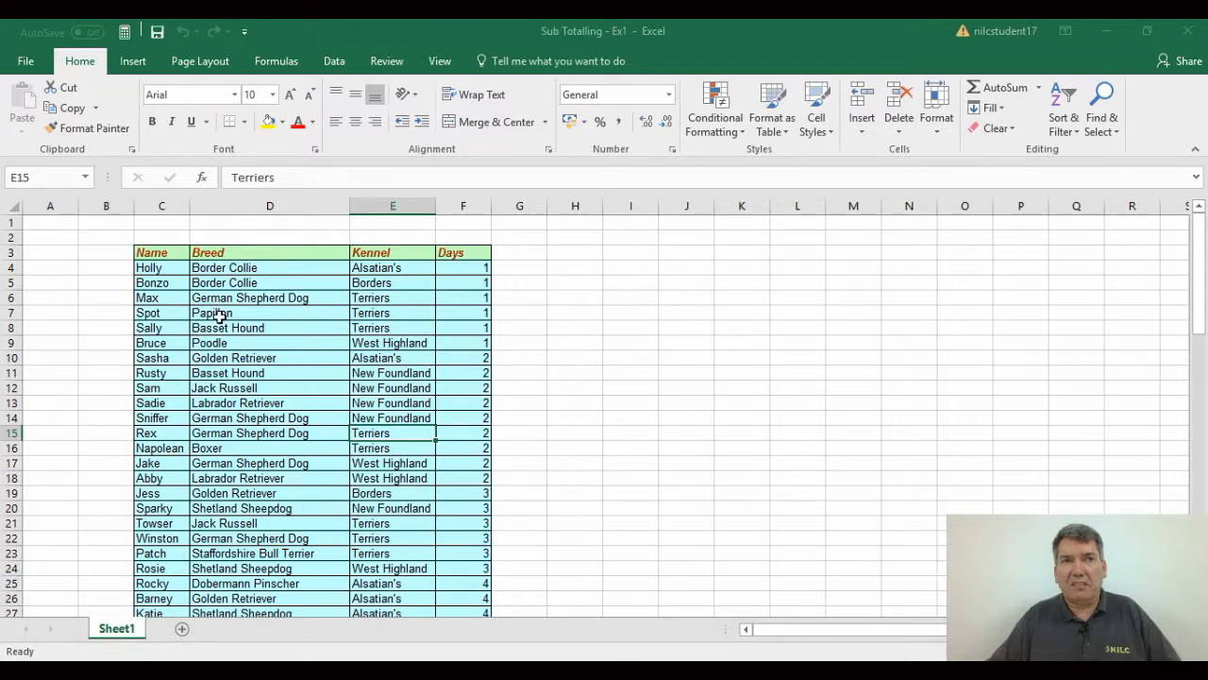
Step: Sort the dog list by the Kennel column on values, A to Z, treating the first row as headers
{"action": "left_click", "coordinate": [280, 388]}
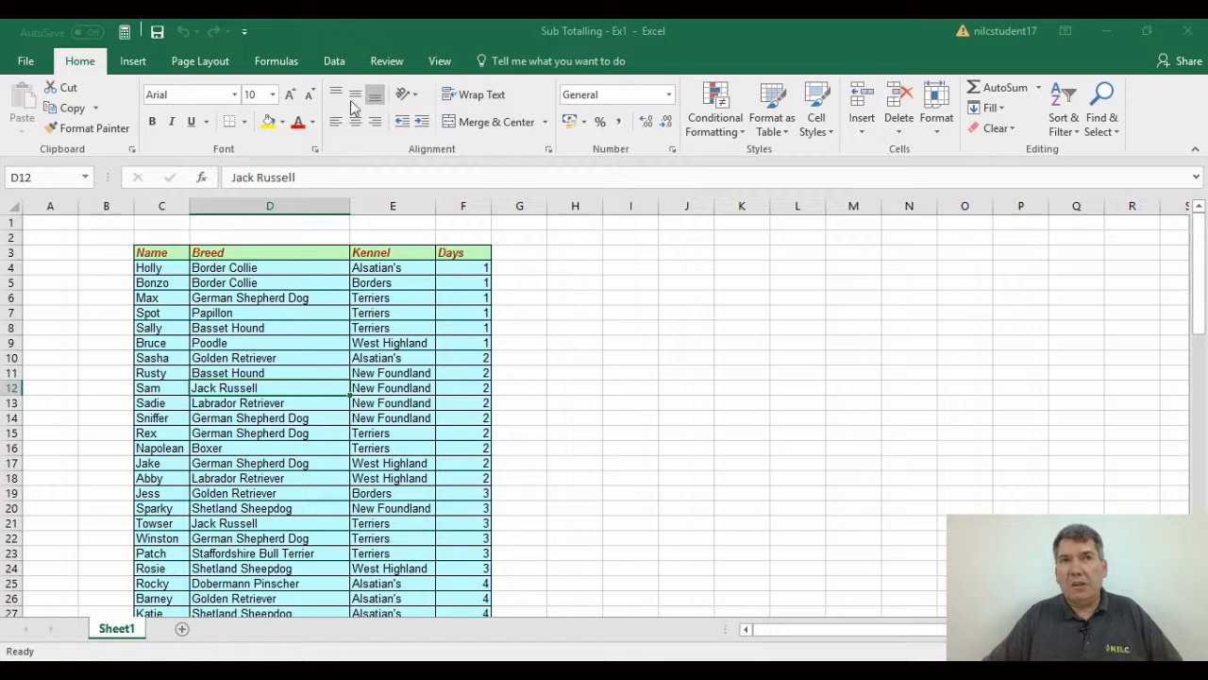
{"action": "left_click", "coordinate": [338, 61]}
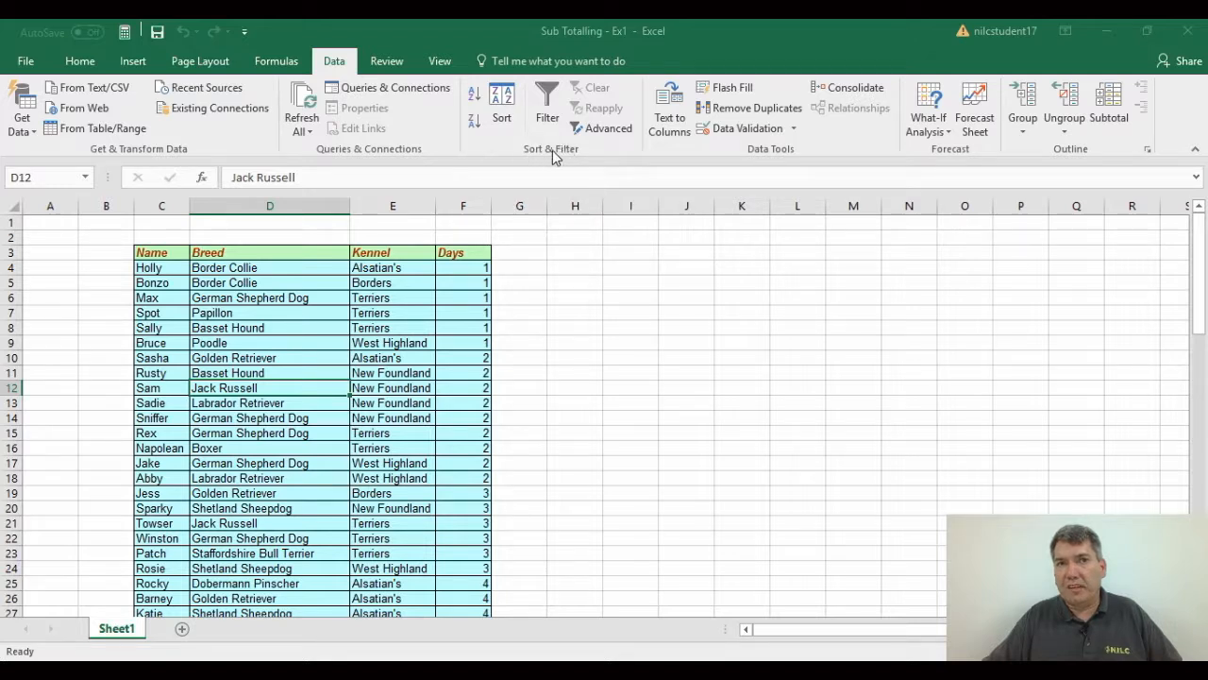
{"action": "left_click", "coordinate": [503, 102]}
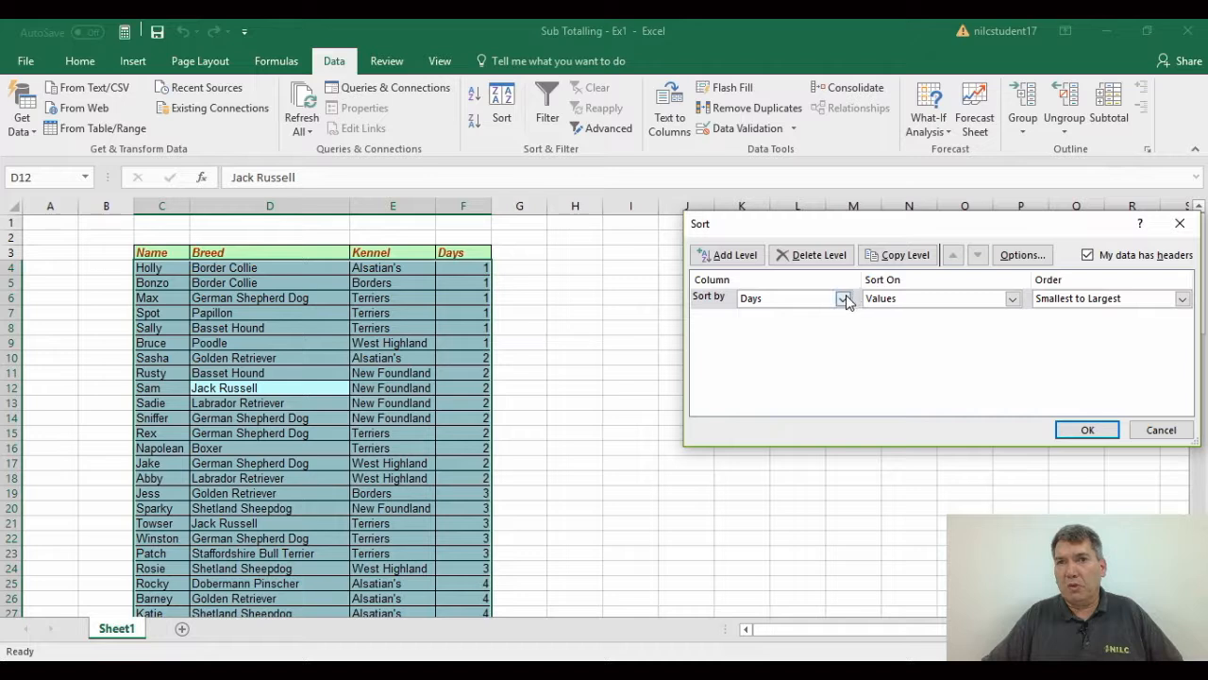
{"action": "left_click", "coordinate": [843, 298]}
{"action": "left_click", "coordinate": [751, 340]}
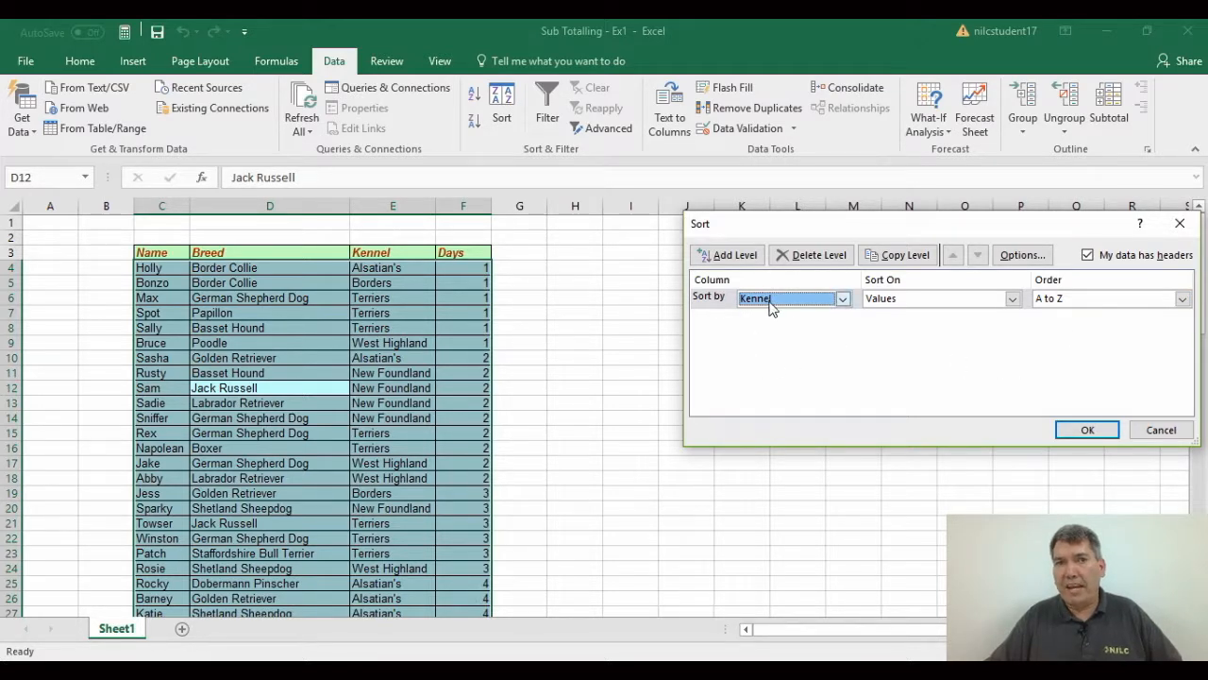
{"action": "left_click", "coordinate": [1088, 429]}
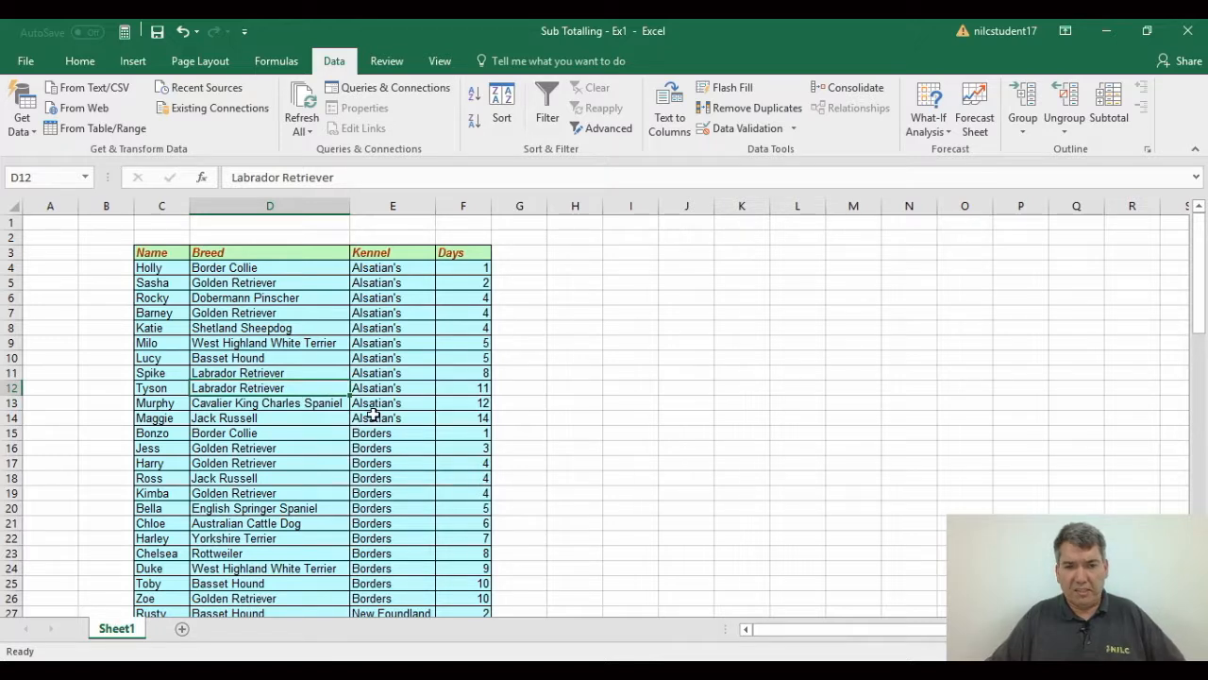
Step: Insert a blank sheet row at row 15, between the Alsatian's and Borders records
{"action": "left_click_drag", "start_coordinate": [367, 270], "coordinate": [366, 418]}
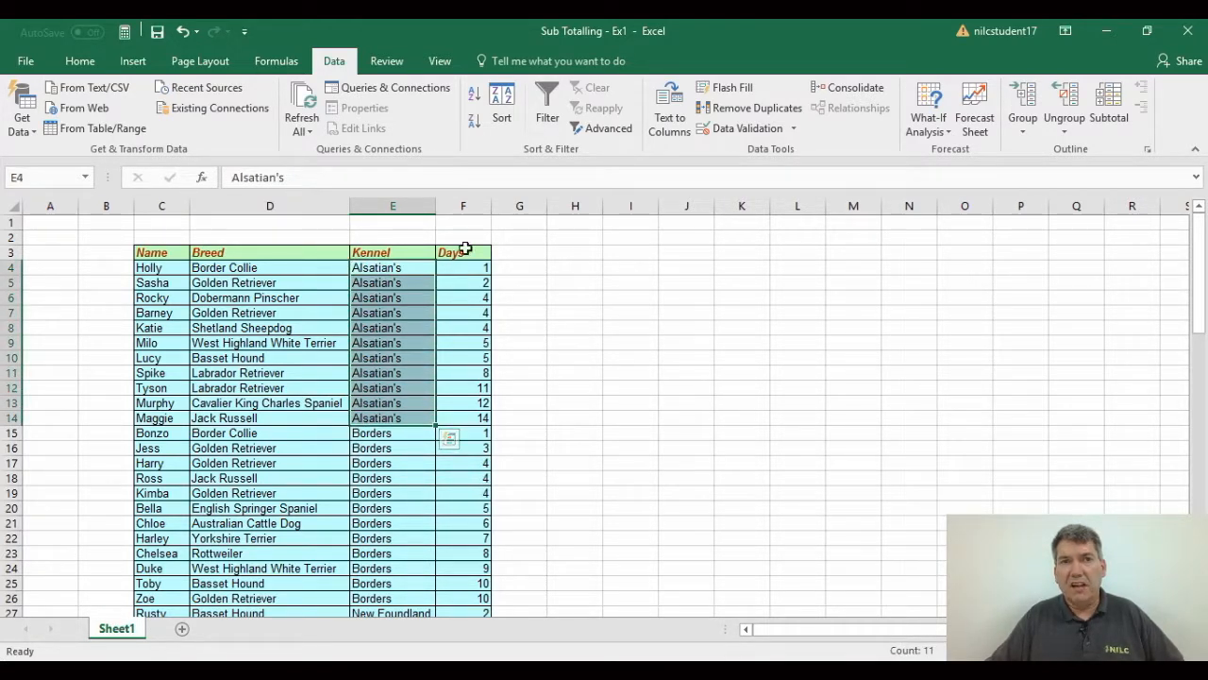
{"action": "left_click_drag", "start_coordinate": [466, 273], "coordinate": [467, 415]}
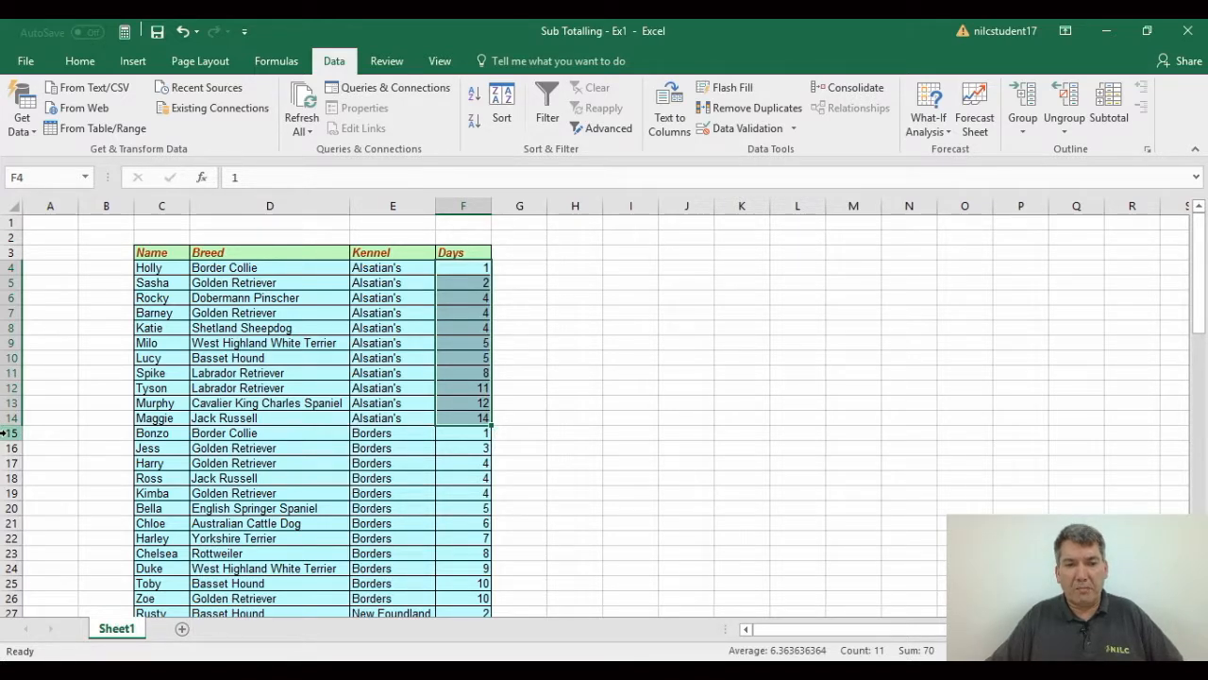
{"action": "left_click", "coordinate": [5, 433]}
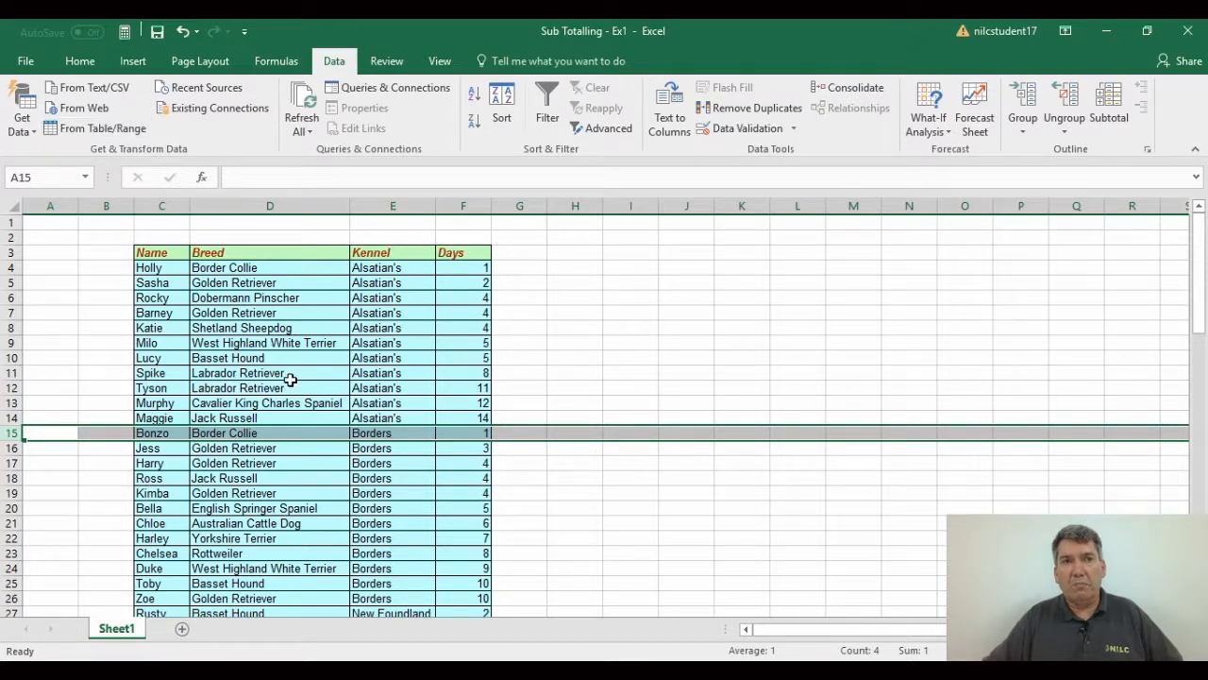
{"action": "left_click", "coordinate": [80, 61]}
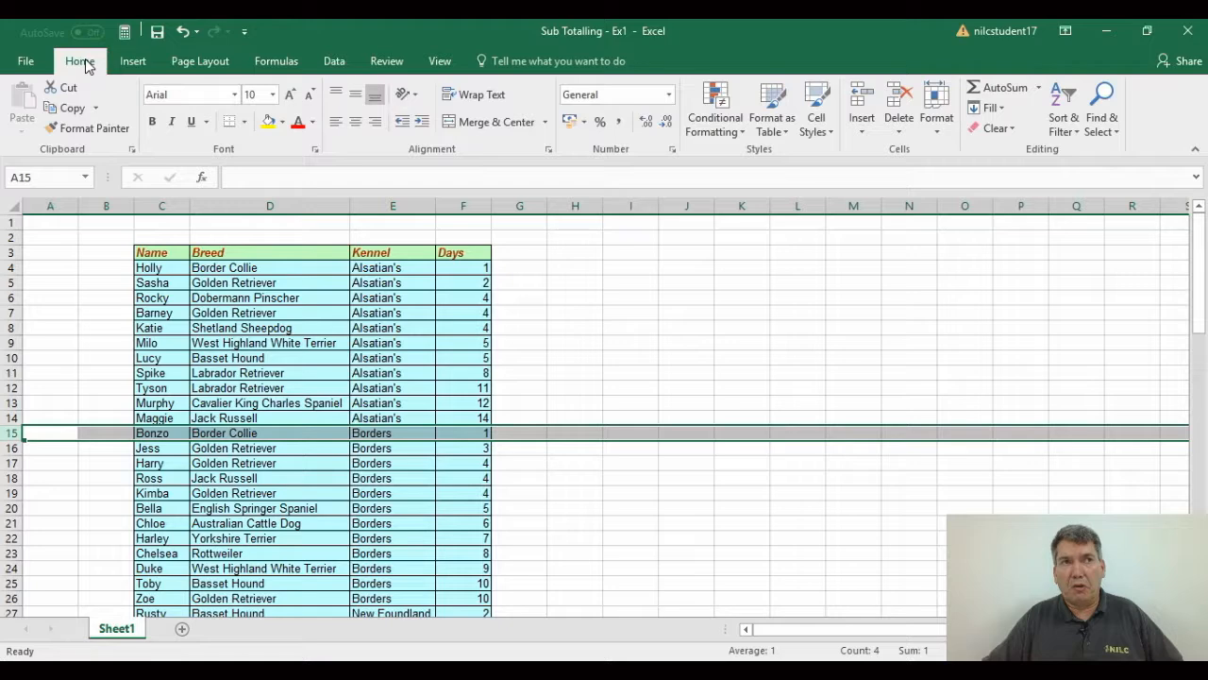
{"action": "left_click", "coordinate": [861, 127]}
{"action": "left_click", "coordinate": [887, 182]}
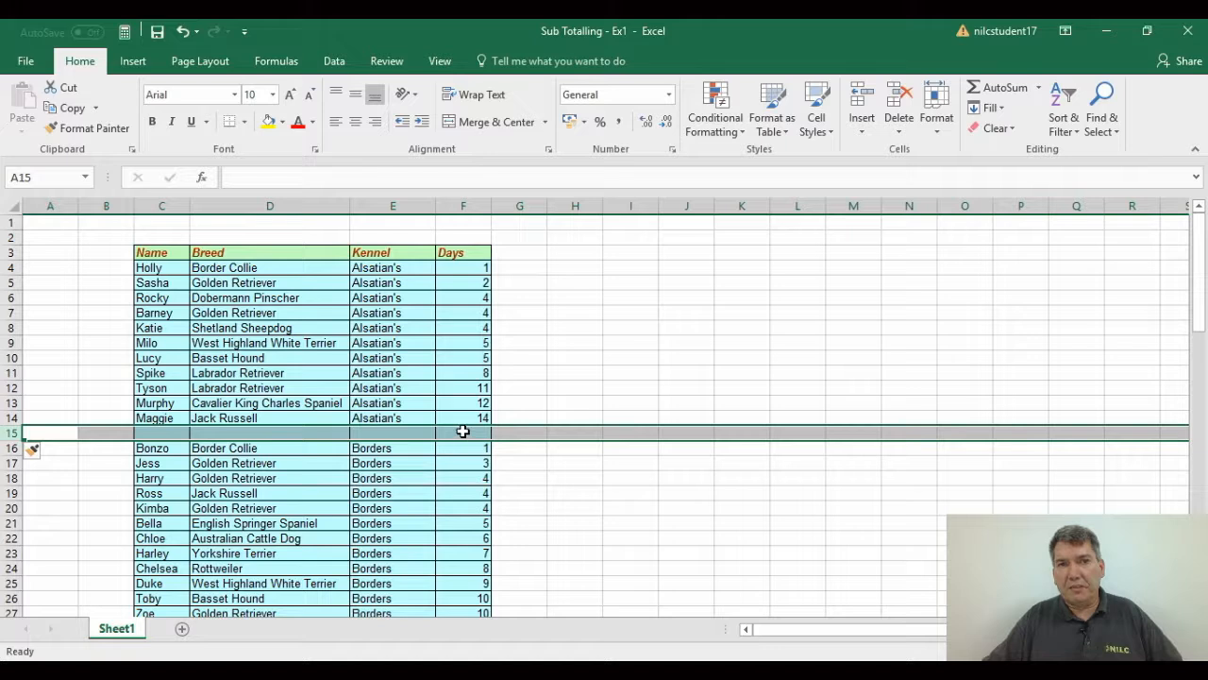
Step: Total the Alsatian's days in F15 with the formula =SUM(F4:F14)
{"action": "left_click", "coordinate": [463, 432]}
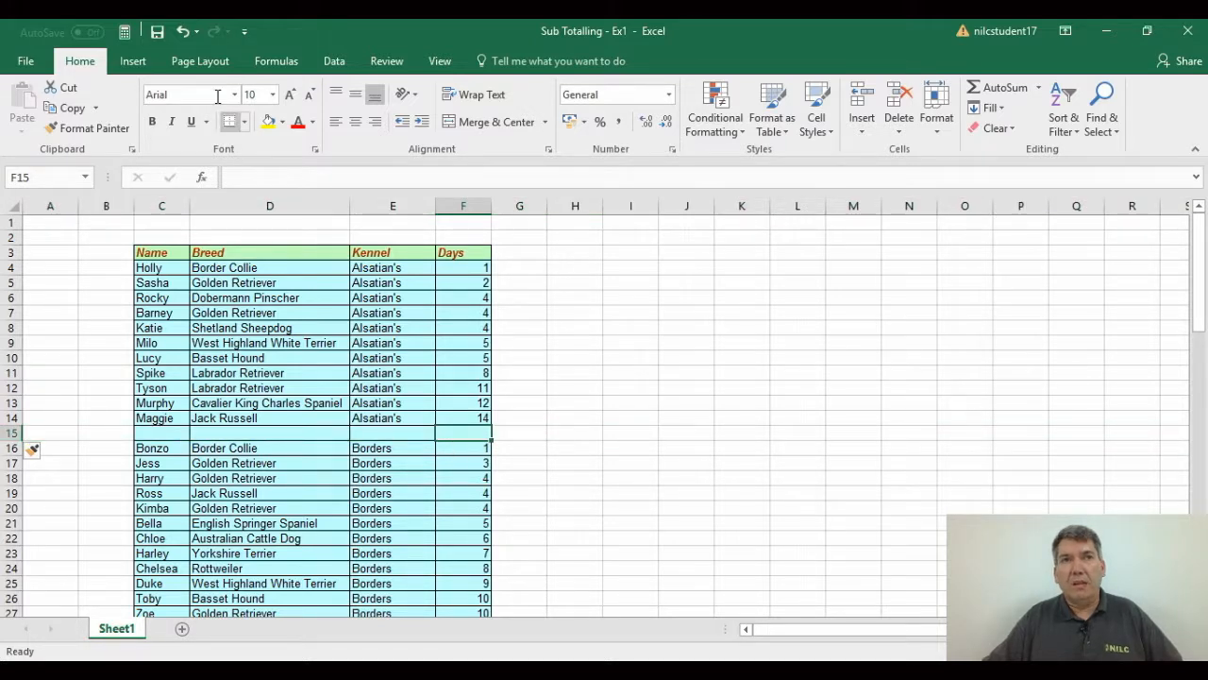
{"action": "left_click", "coordinate": [275, 61]}
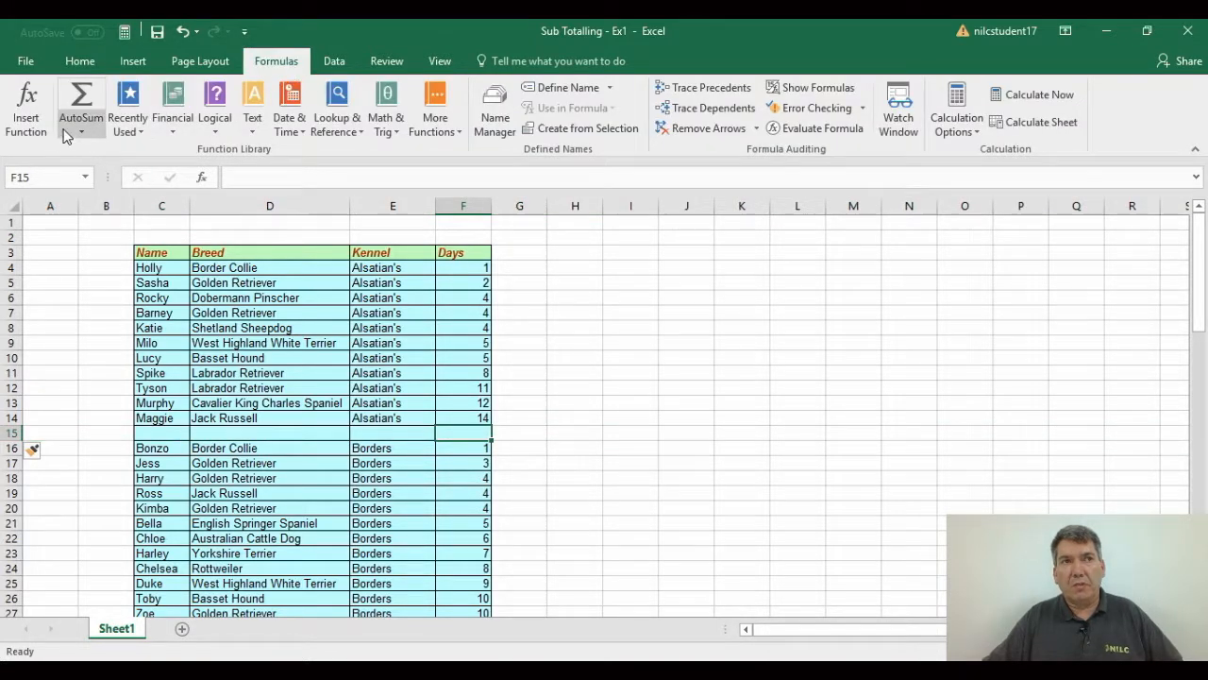
{"action": "left_click", "coordinate": [81, 131]}
{"action": "left_click", "coordinate": [94, 153]}
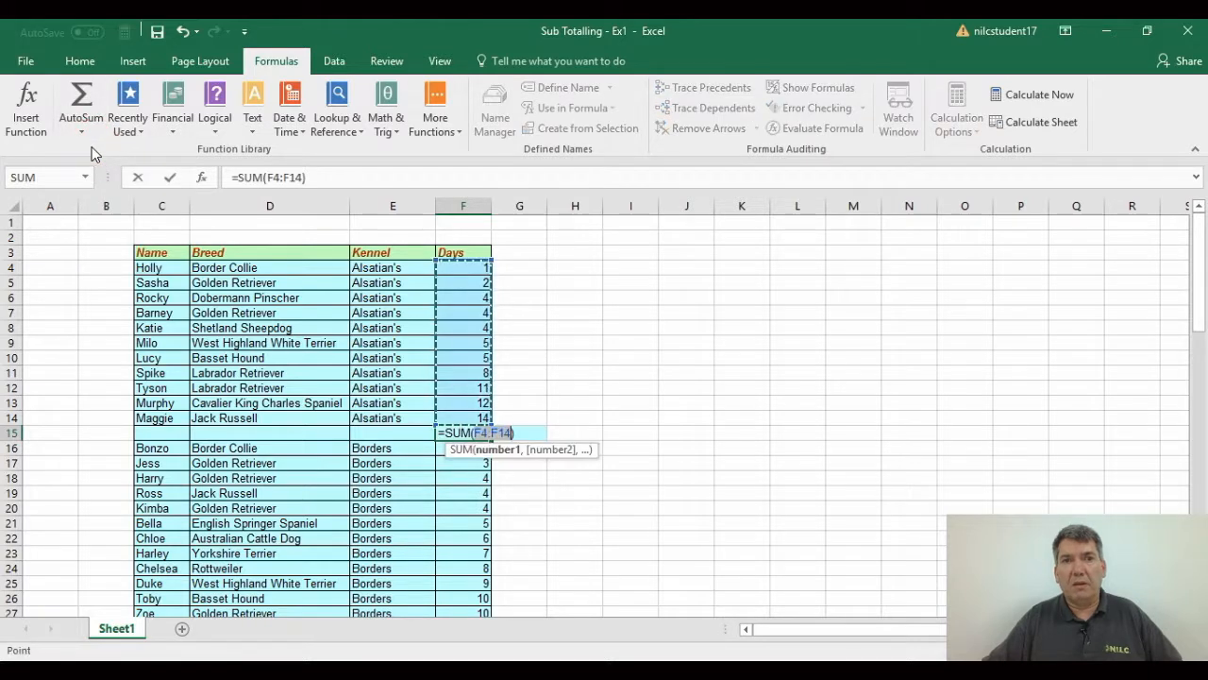
{"action": "key", "text": "Return"}
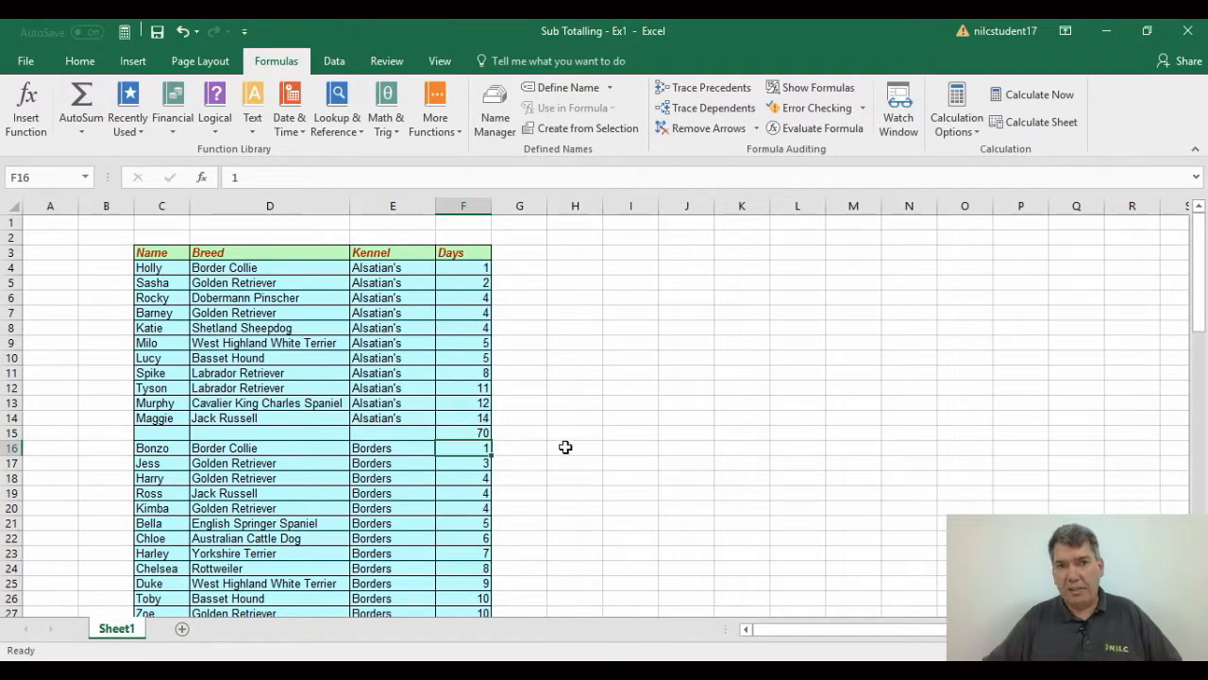
{"action": "left_click", "coordinate": [467, 433]}
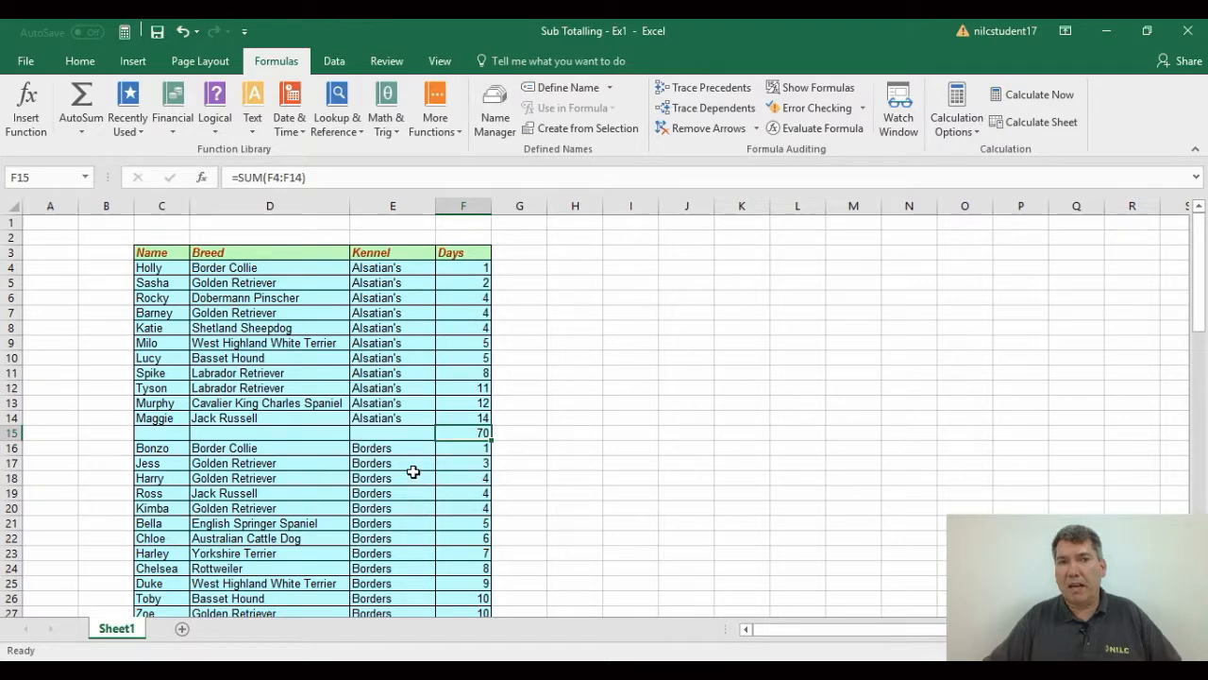
Step: Delete the manually added total row 15 below the Alsatian's records
{"action": "scroll", "coordinate": [402, 517], "scroll_direction": "down", "scroll_amount": 2}
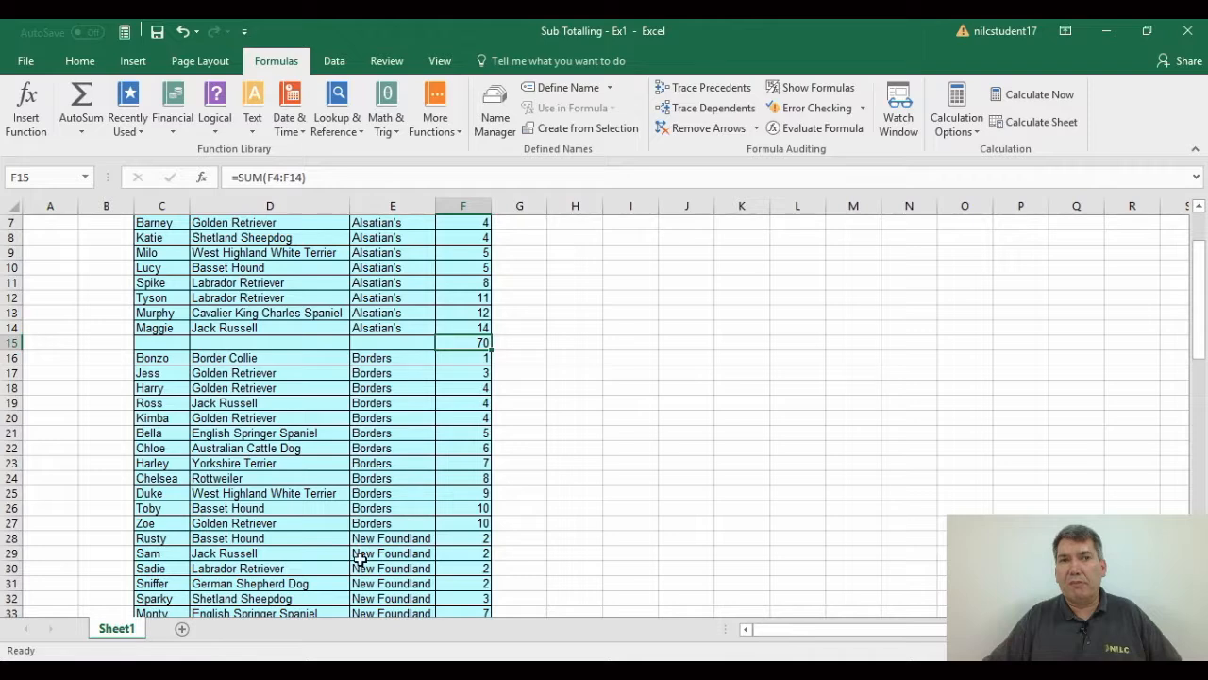
{"action": "scroll", "coordinate": [387, 545], "scroll_direction": "down", "scroll_amount": 6}
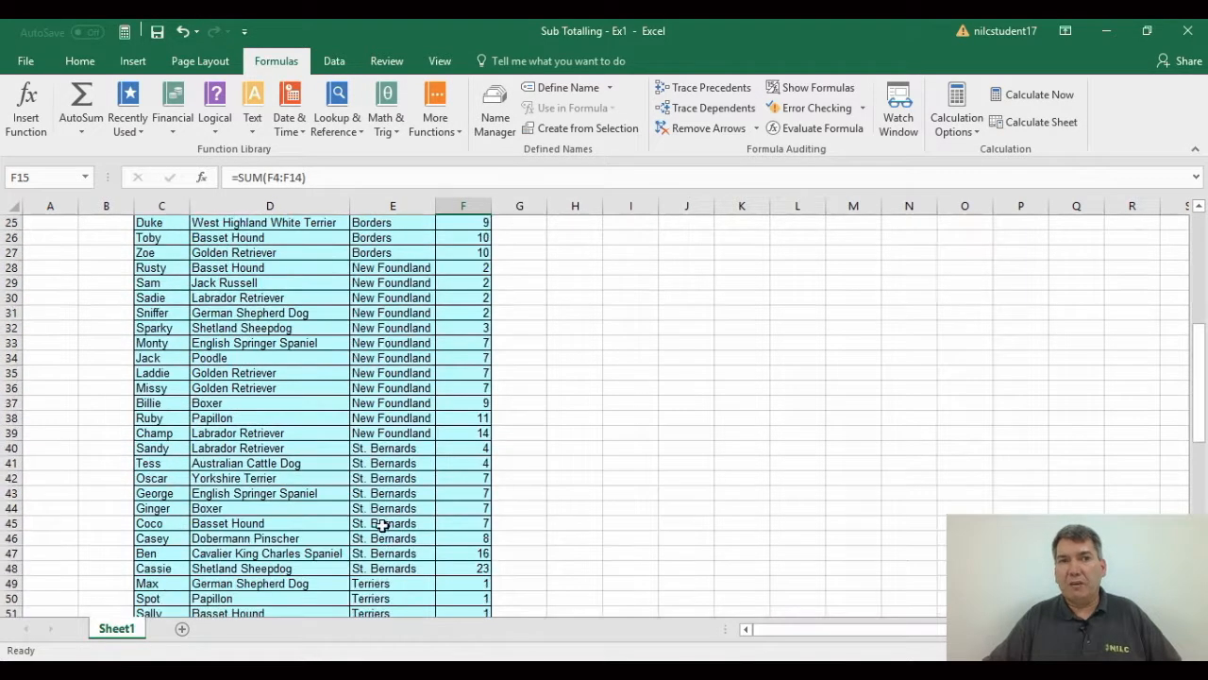
{"action": "scroll", "coordinate": [416, 440], "scroll_direction": "down", "scroll_amount": 3}
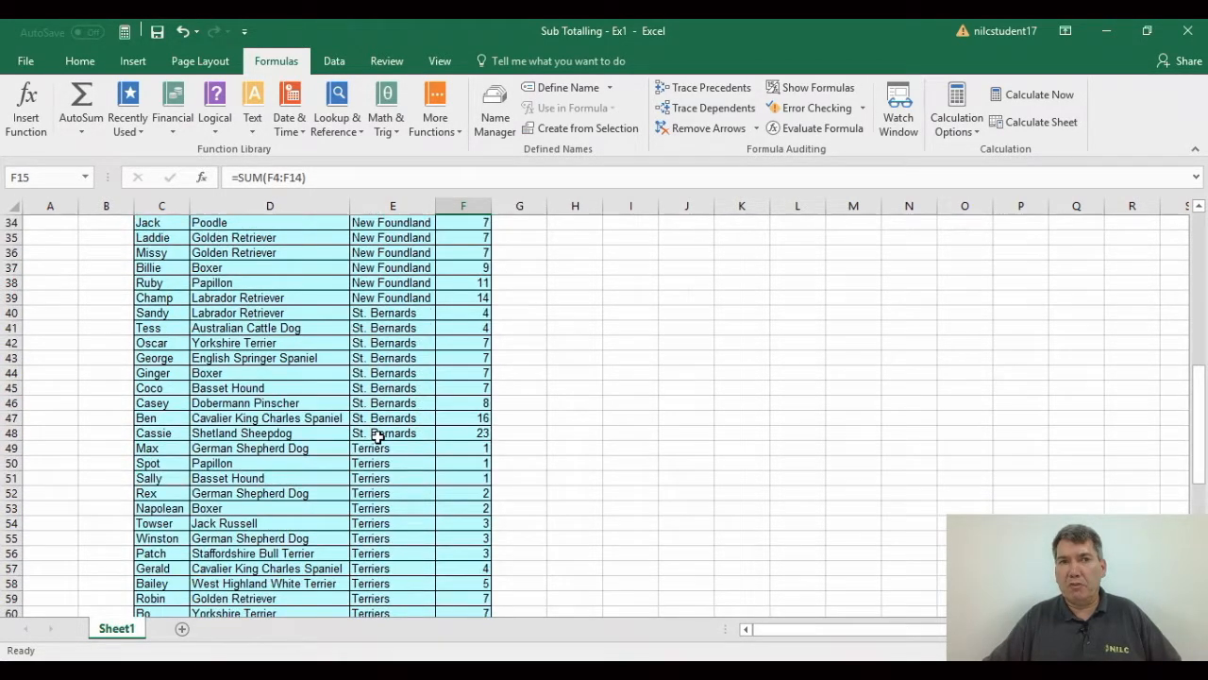
{"action": "scroll", "coordinate": [377, 438], "scroll_direction": "up", "scroll_amount": 7}
{"action": "scroll", "coordinate": [380, 436], "scroll_direction": "up", "scroll_amount": 4}
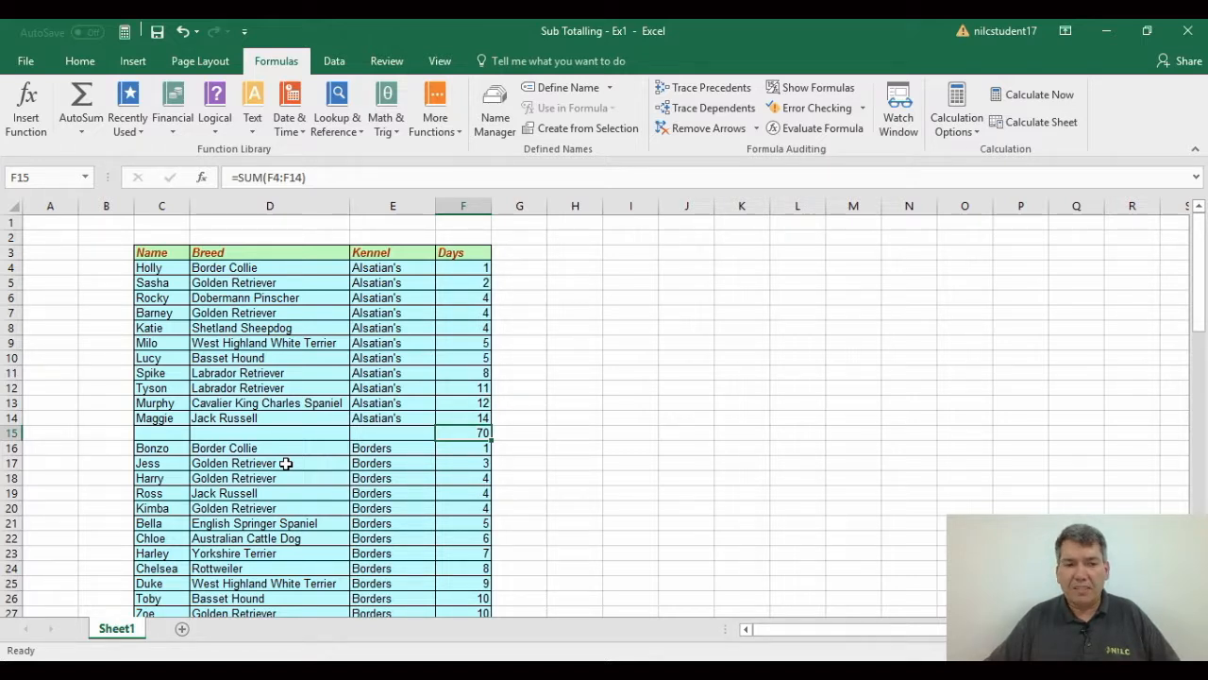
{"action": "left_click", "coordinate": [7, 432]}
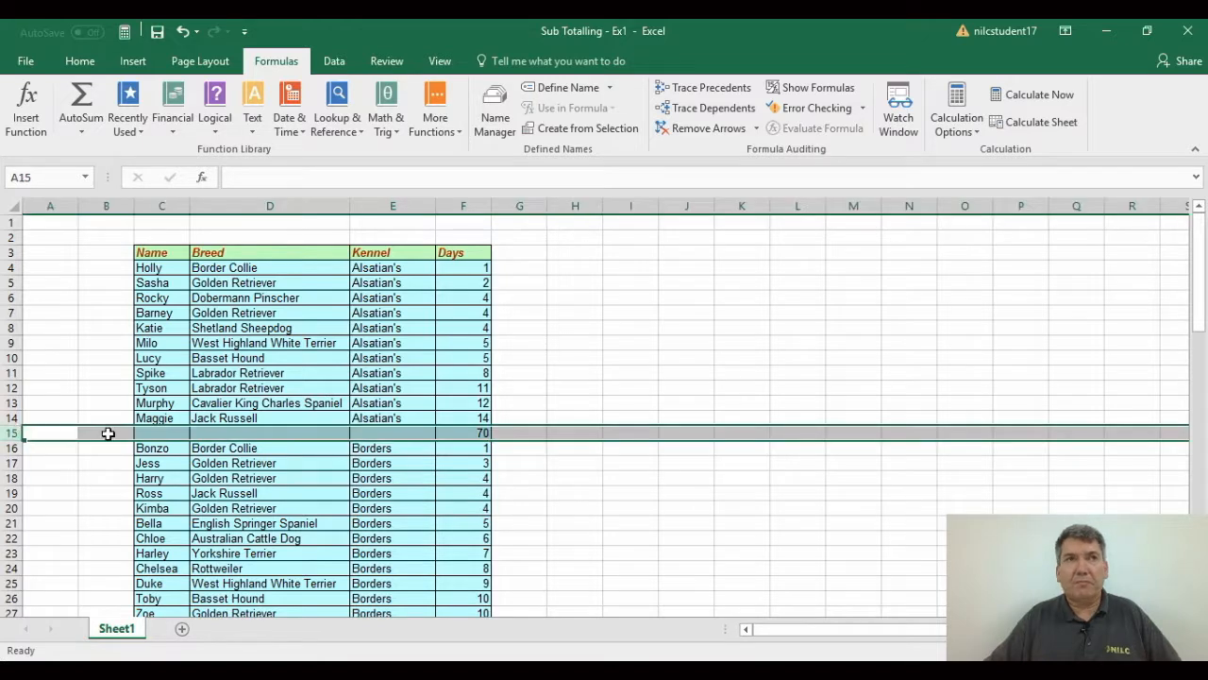
{"action": "left_click", "coordinate": [81, 62]}
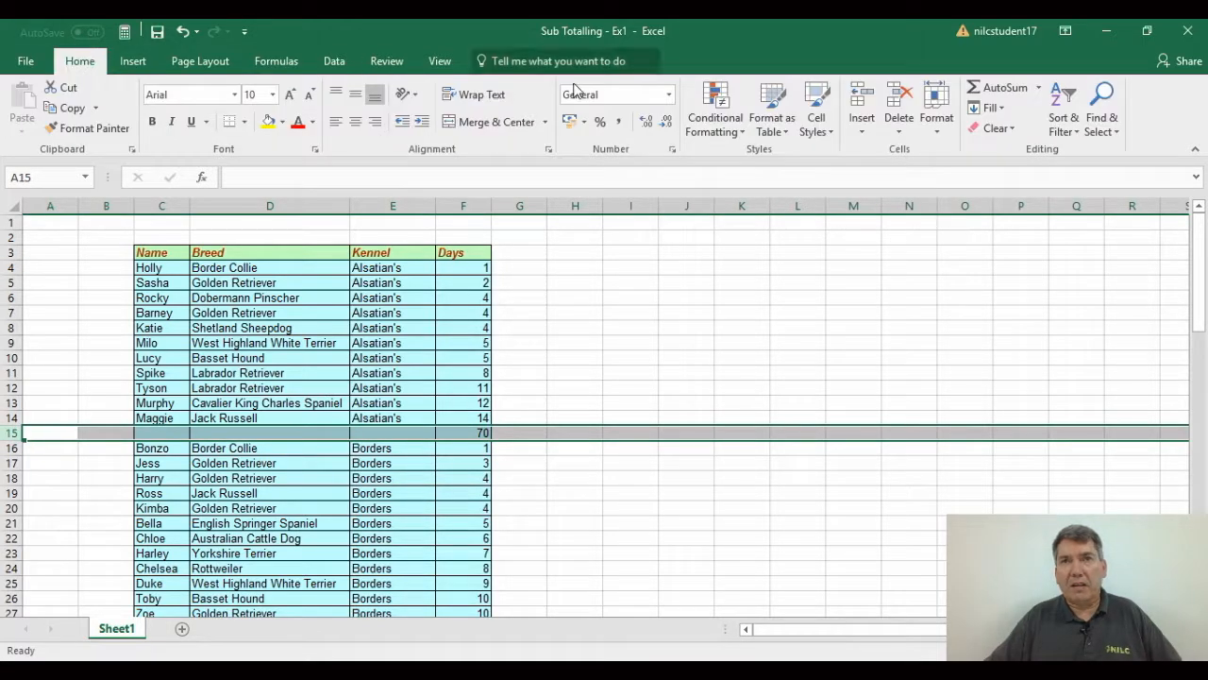
{"action": "left_click", "coordinate": [899, 130]}
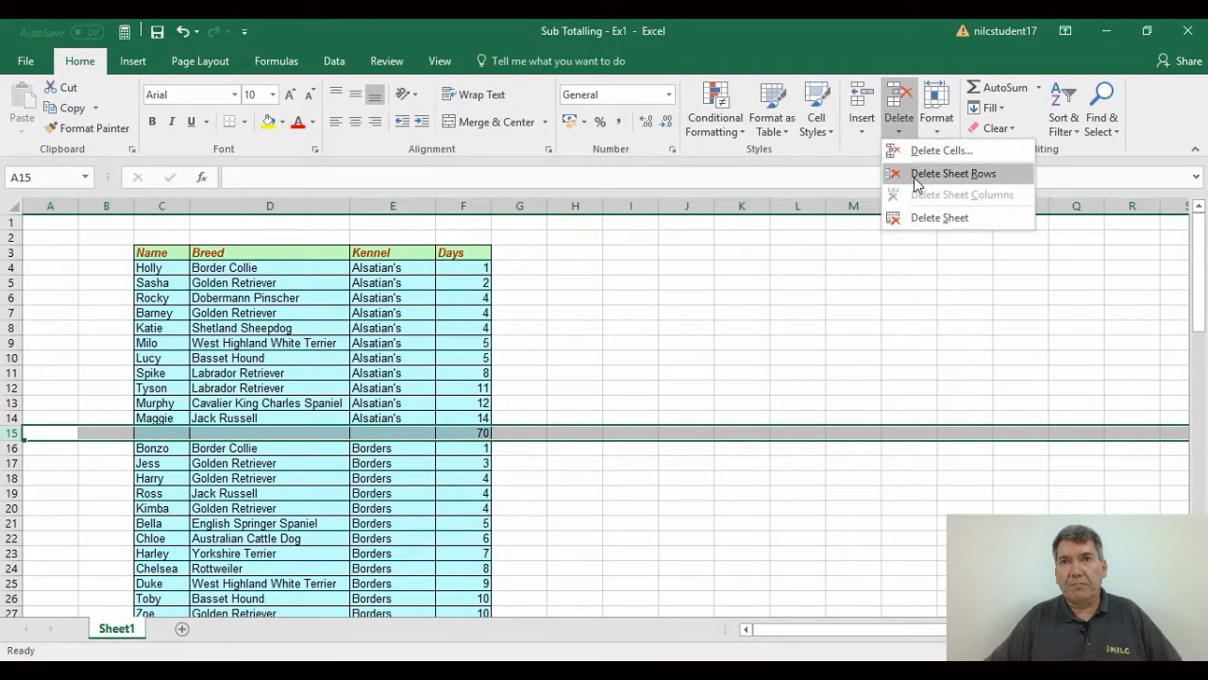
{"action": "left_click", "coordinate": [913, 174]}
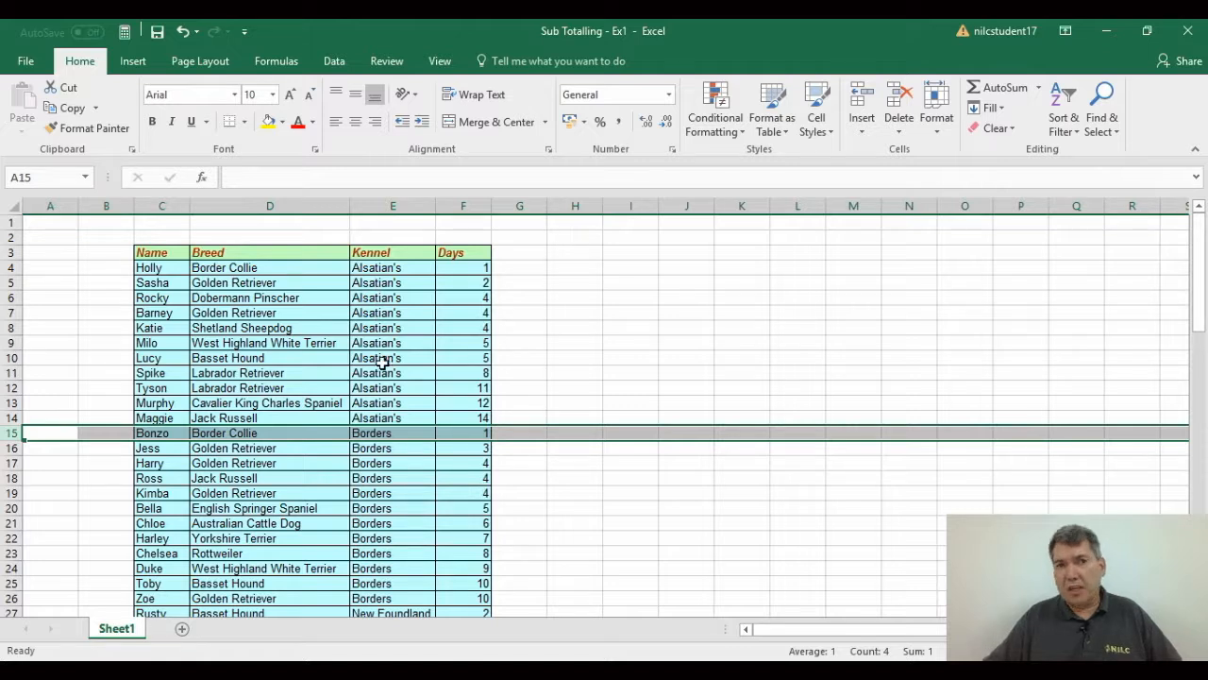
Step: Add subtotals to the dog list that sum Days at each change in Kennel
{"action": "left_click", "coordinate": [291, 326]}
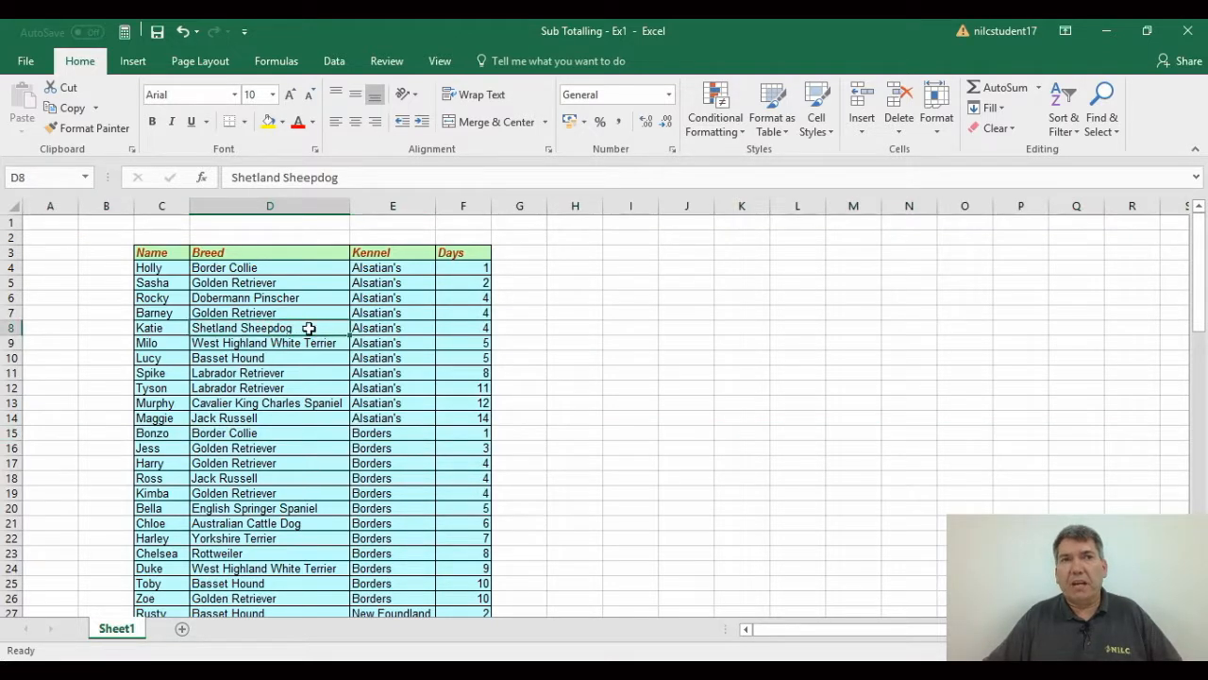
{"action": "left_click", "coordinate": [347, 59]}
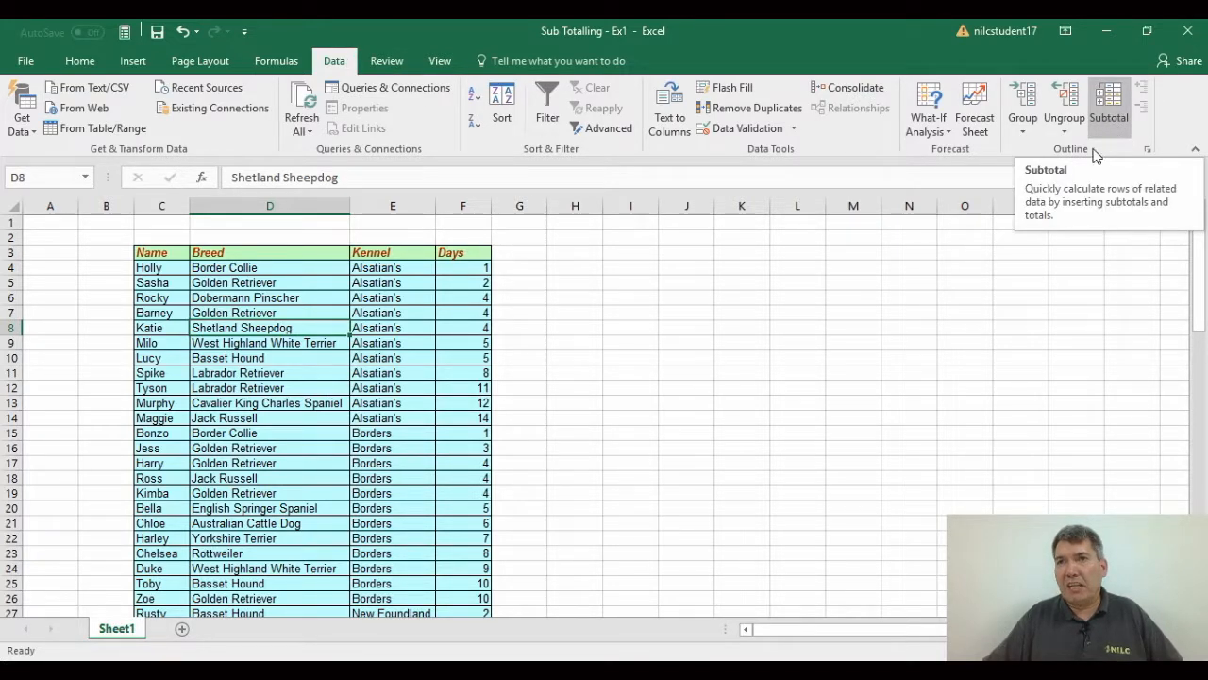
{"action": "left_click", "coordinate": [1114, 102]}
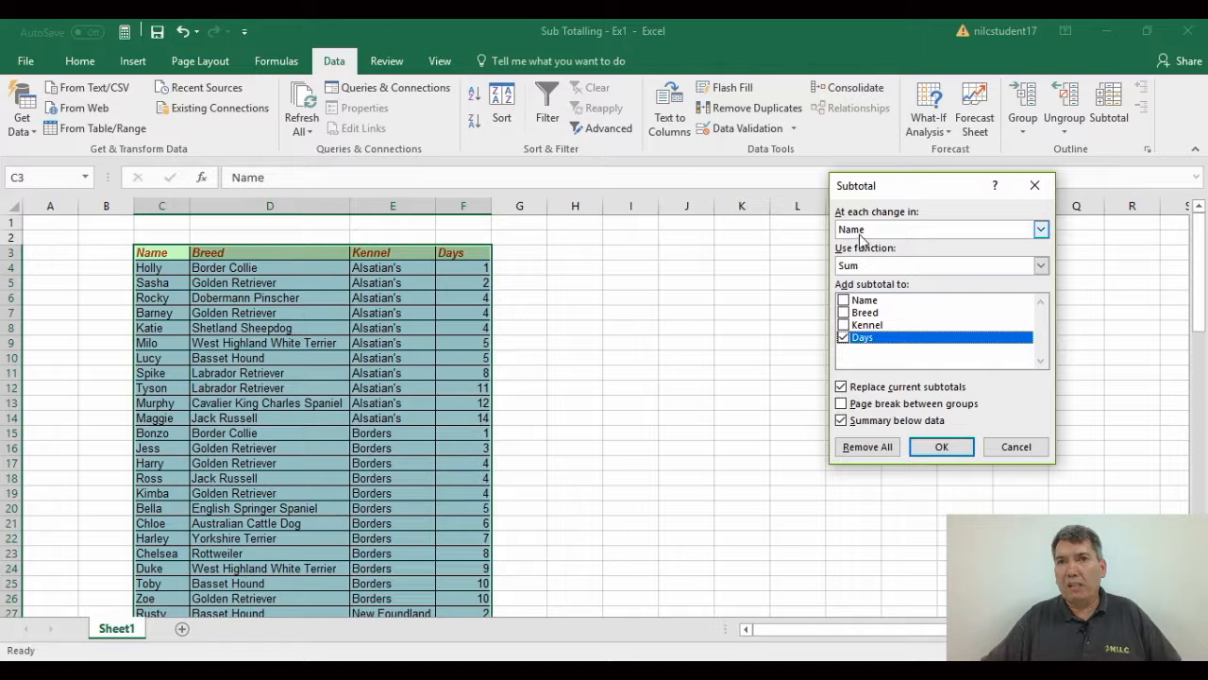
{"action": "left_click", "coordinate": [1041, 232]}
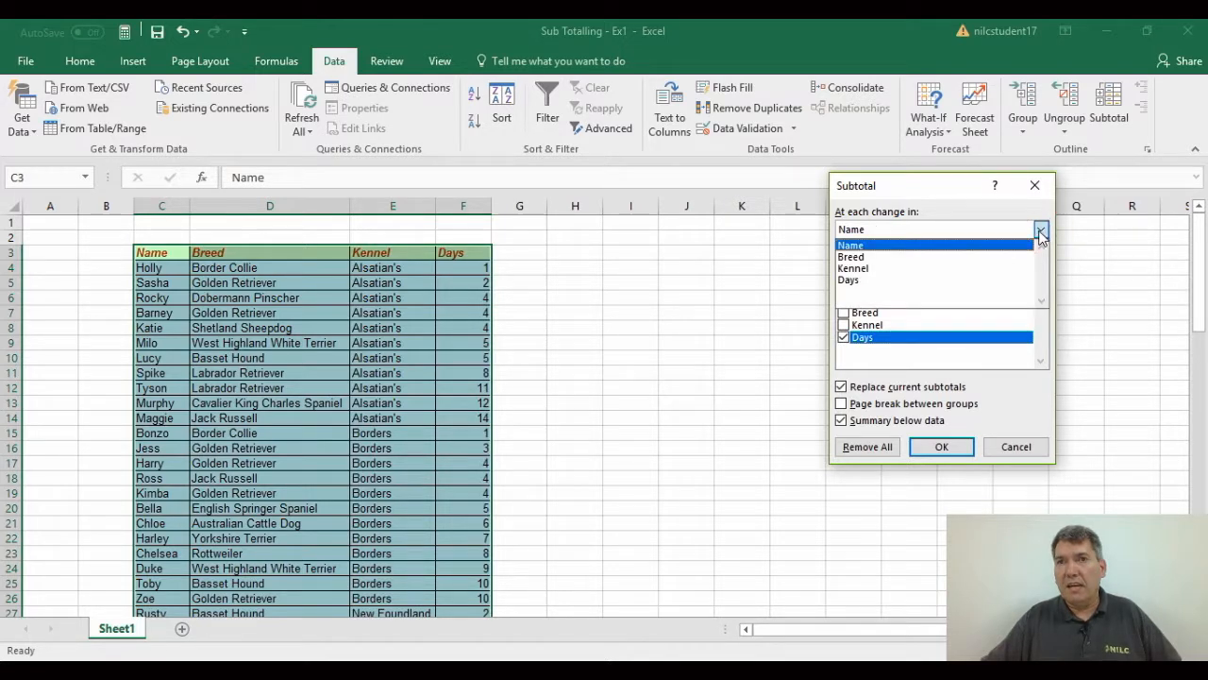
{"action": "left_click", "coordinate": [852, 270]}
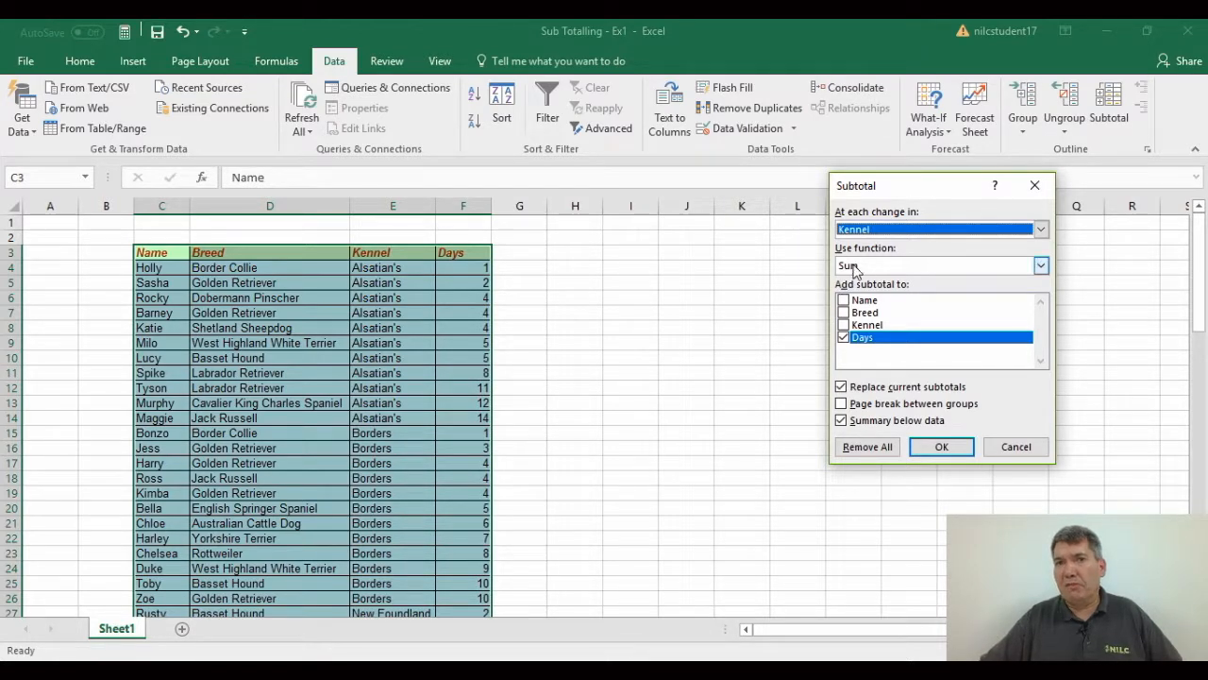
{"action": "left_click", "coordinate": [1041, 267]}
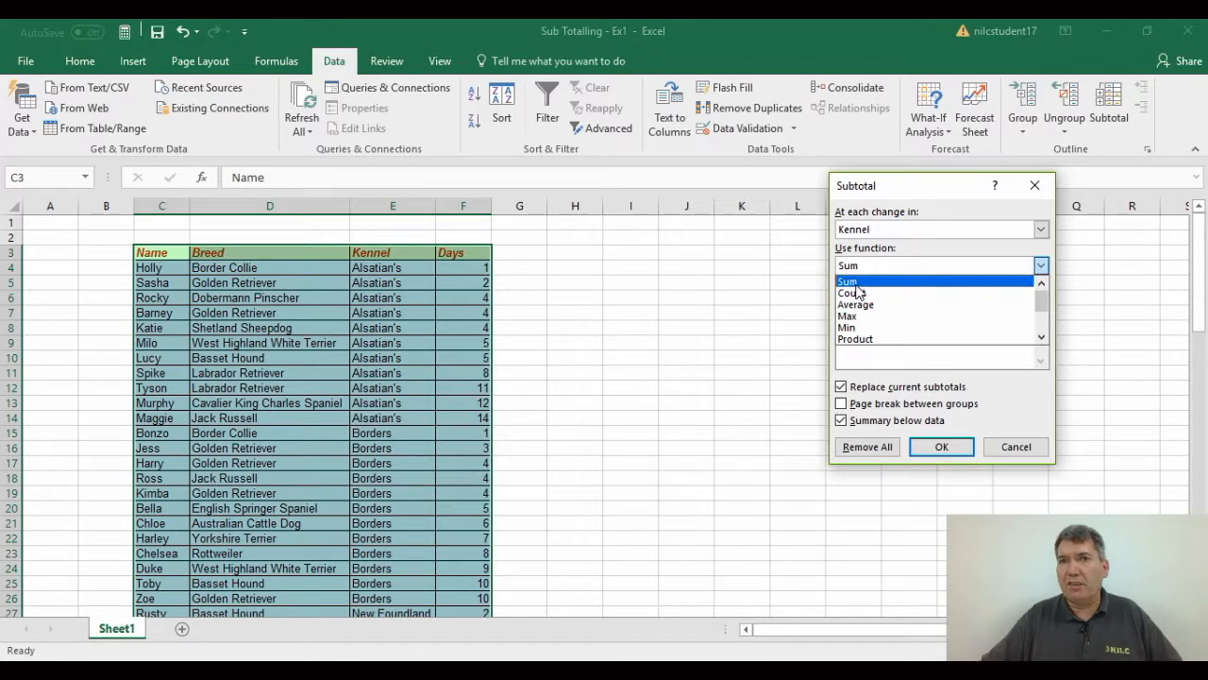
{"action": "left_click", "coordinate": [849, 282]}
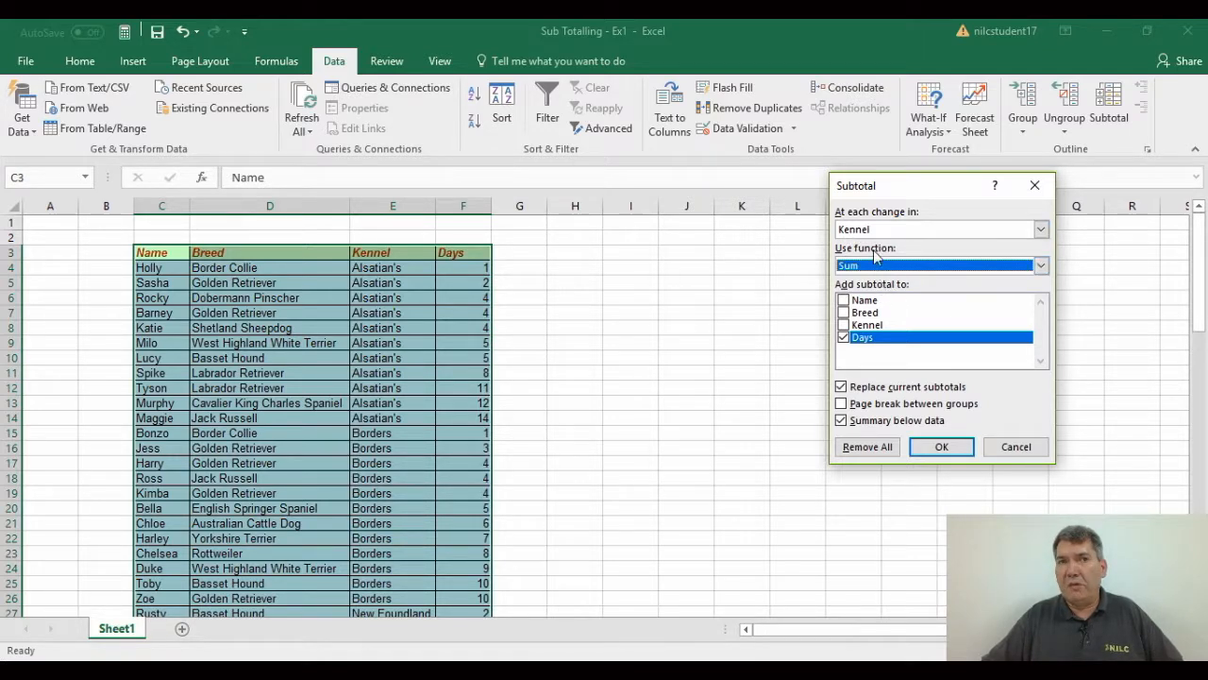
{"action": "left_click", "coordinate": [942, 447]}
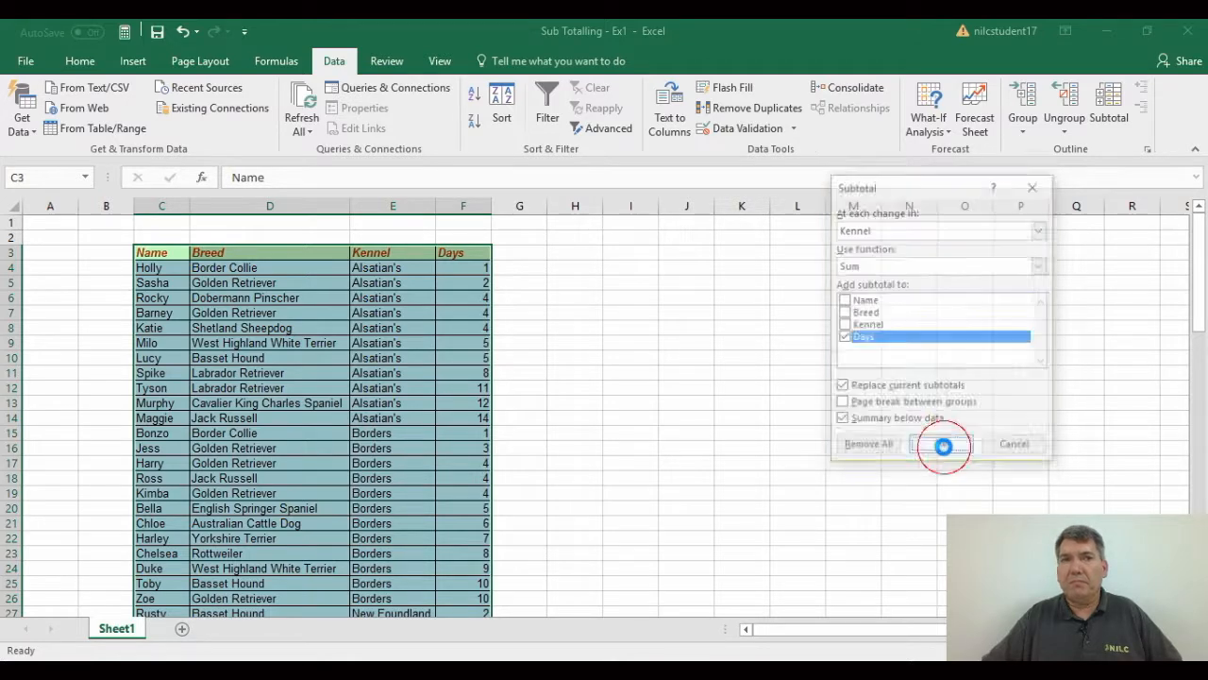
Step: Auto-fit the width of the Kennel column to its subtotal labels
{"action": "left_click", "coordinate": [362, 330]}
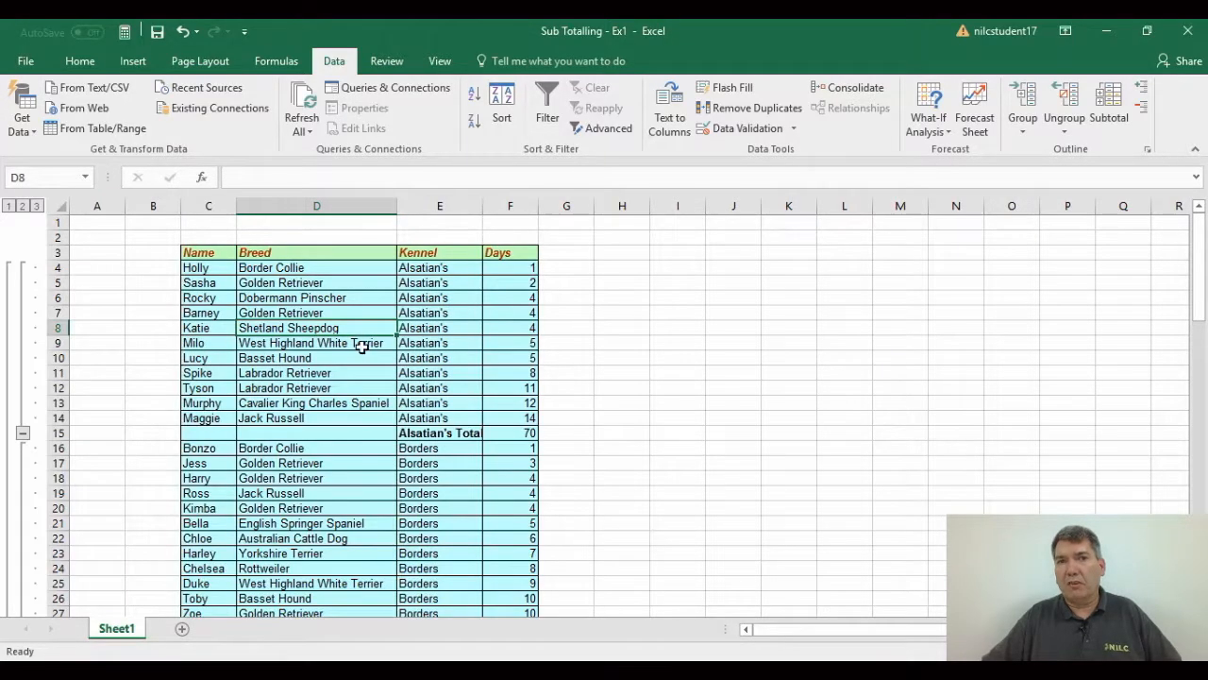
{"action": "left_click", "coordinate": [521, 433]}
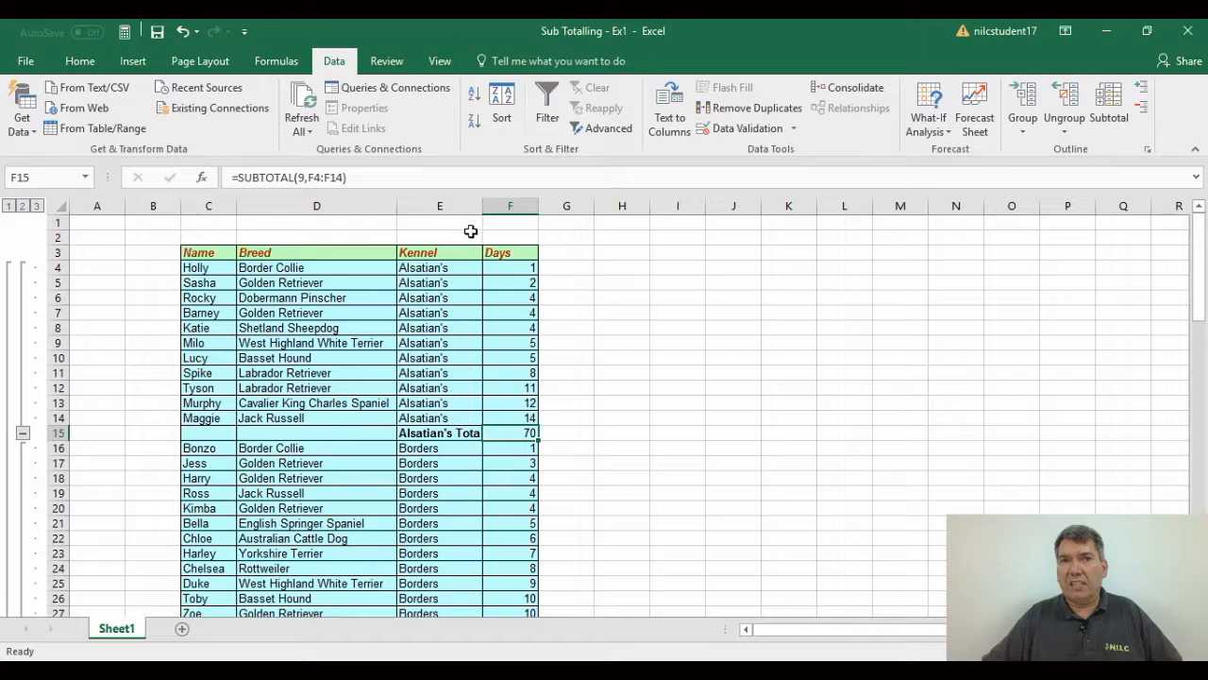
{"action": "double_click", "coordinate": [484, 205]}
Step: Review the total row beneath each kennel's records, down to the Grand Total row
{"action": "scroll", "coordinate": [493, 397], "scroll_direction": "down", "scroll_amount": 3}
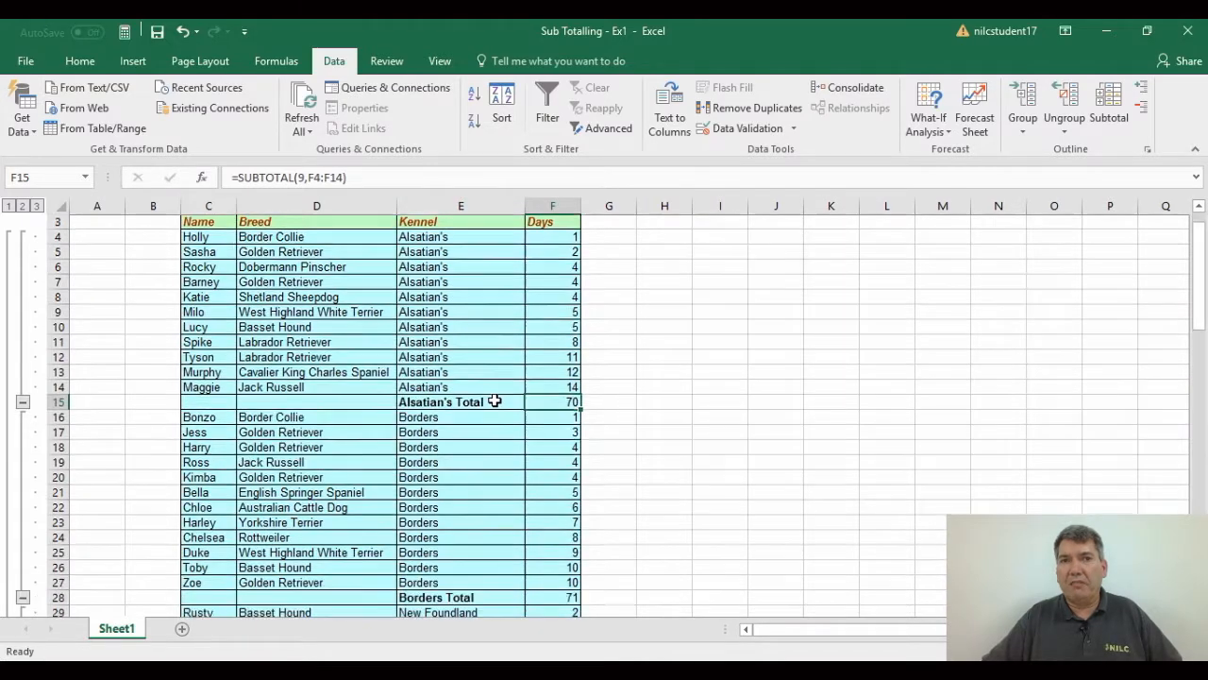
{"action": "left_click", "coordinate": [440, 497]}
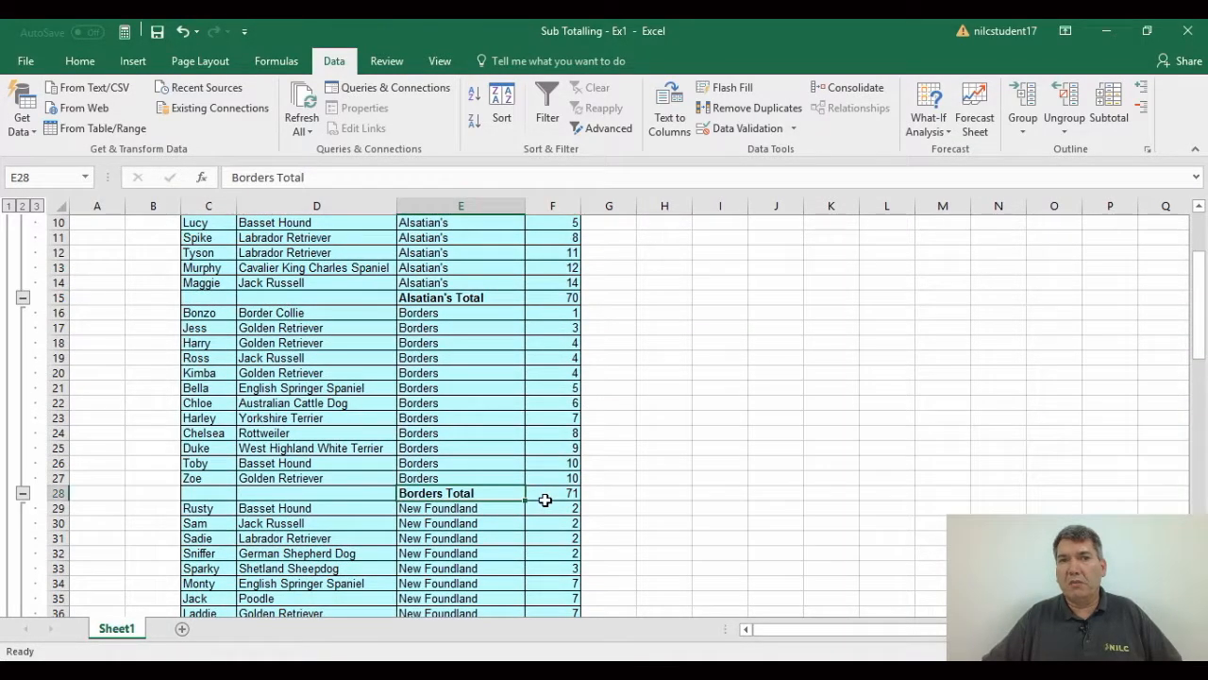
{"action": "scroll", "coordinate": [545, 500], "scroll_direction": "down", "scroll_amount": 6}
{"action": "scroll", "coordinate": [546, 499], "scroll_direction": "down", "scroll_amount": 12}
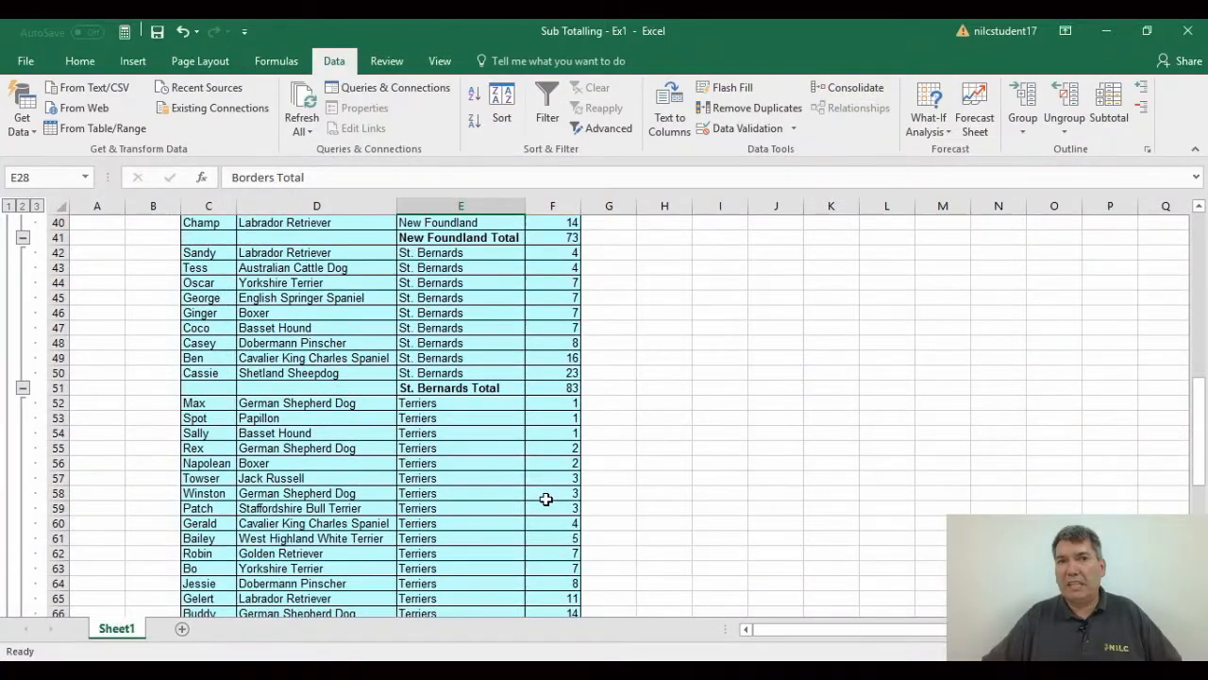
{"action": "scroll", "coordinate": [546, 499], "scroll_direction": "down", "scroll_amount": 4}
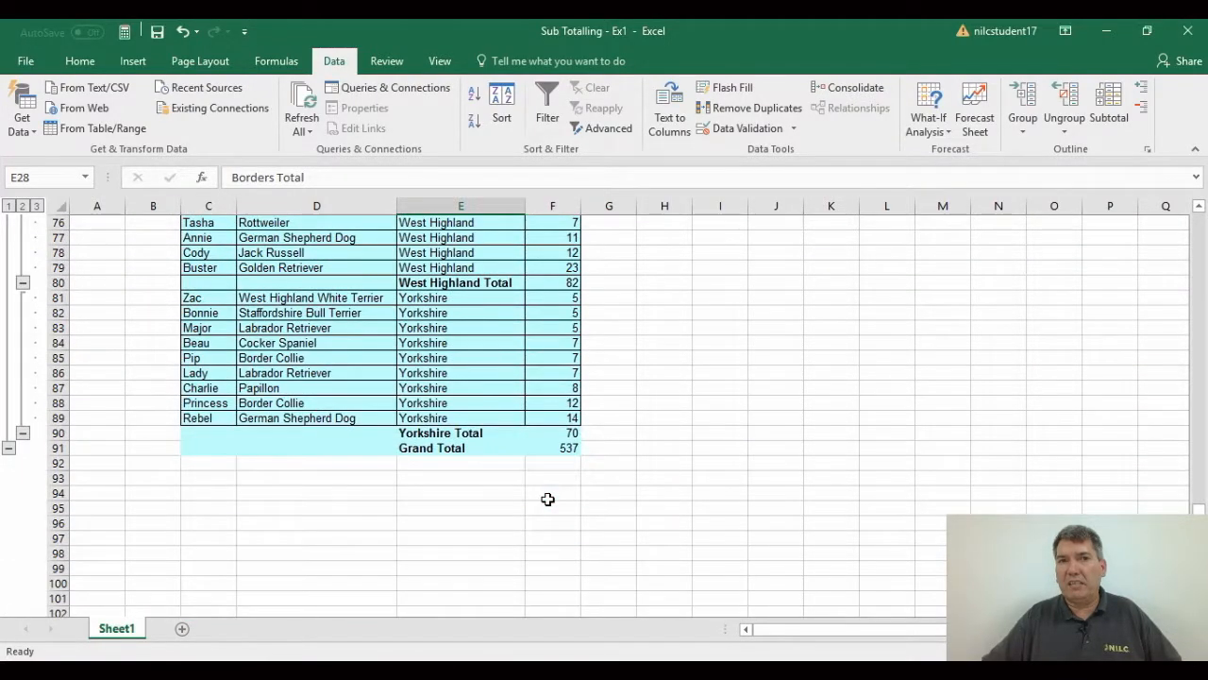
{"action": "left_click", "coordinate": [437, 448]}
{"action": "scroll", "coordinate": [704, 454], "scroll_direction": "up", "scroll_amount": 16}
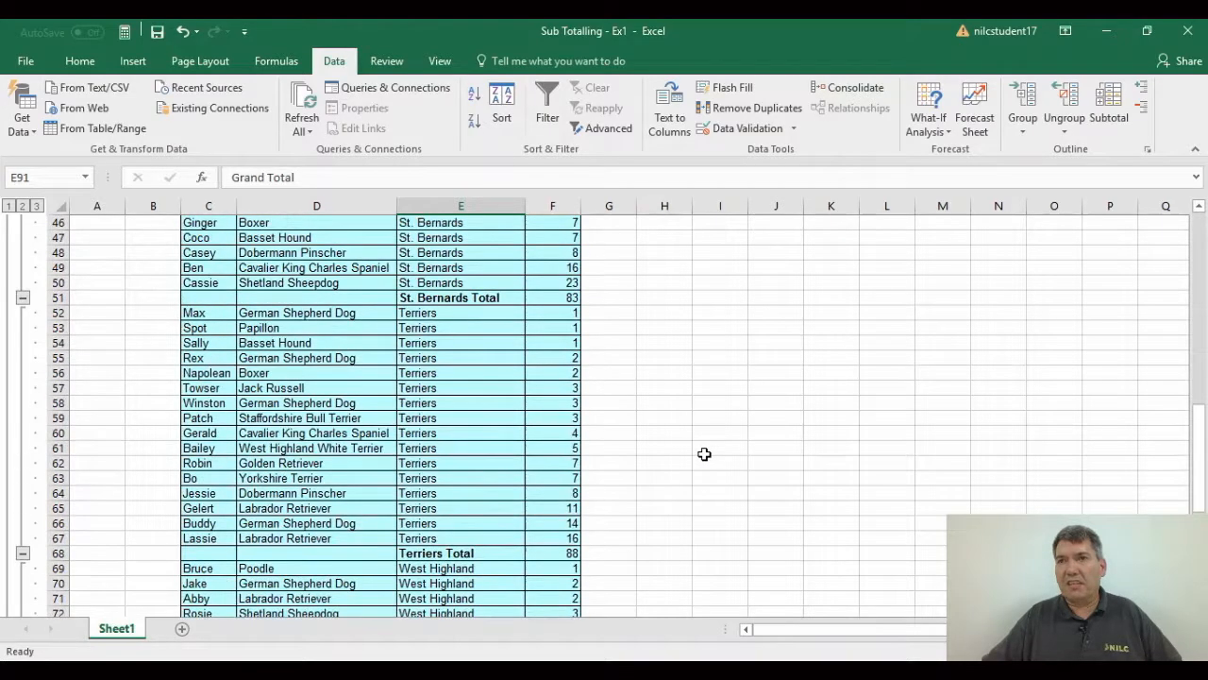
{"action": "scroll", "coordinate": [704, 454], "scroll_direction": "up", "scroll_amount": 9}
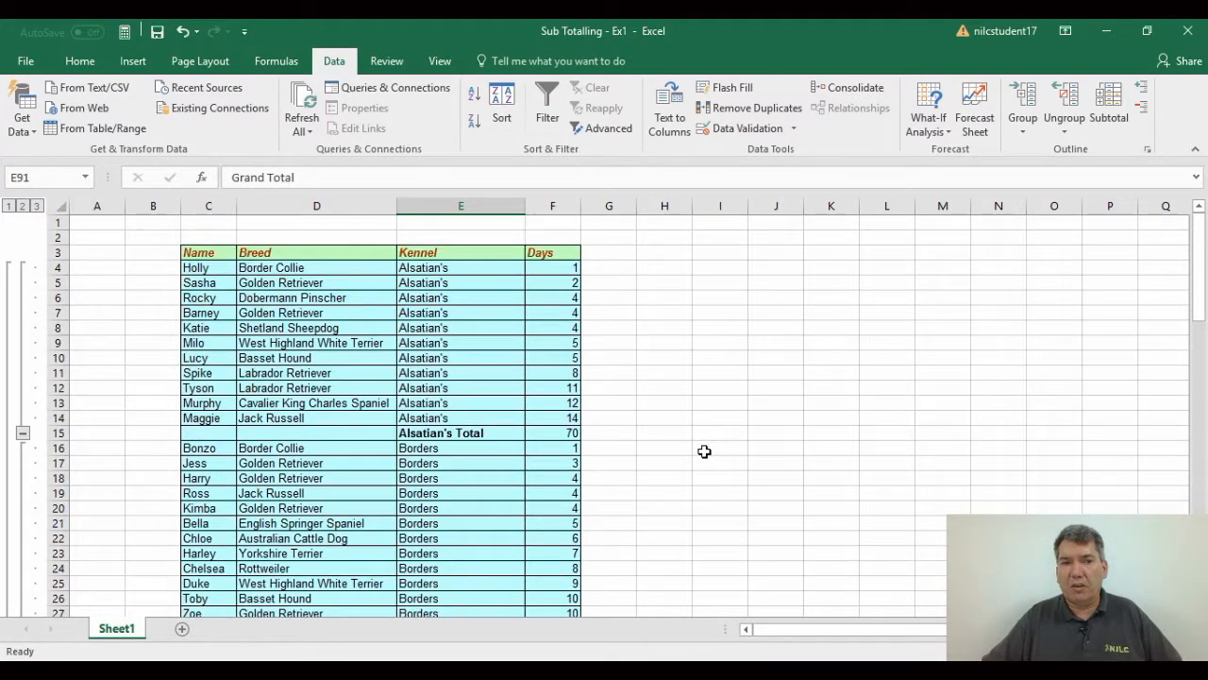
Step: Explore the outline levels, including kennel totals with only the Borders records expanded and the grand total alone, ending on all records
{"action": "left_click", "coordinate": [24, 207]}
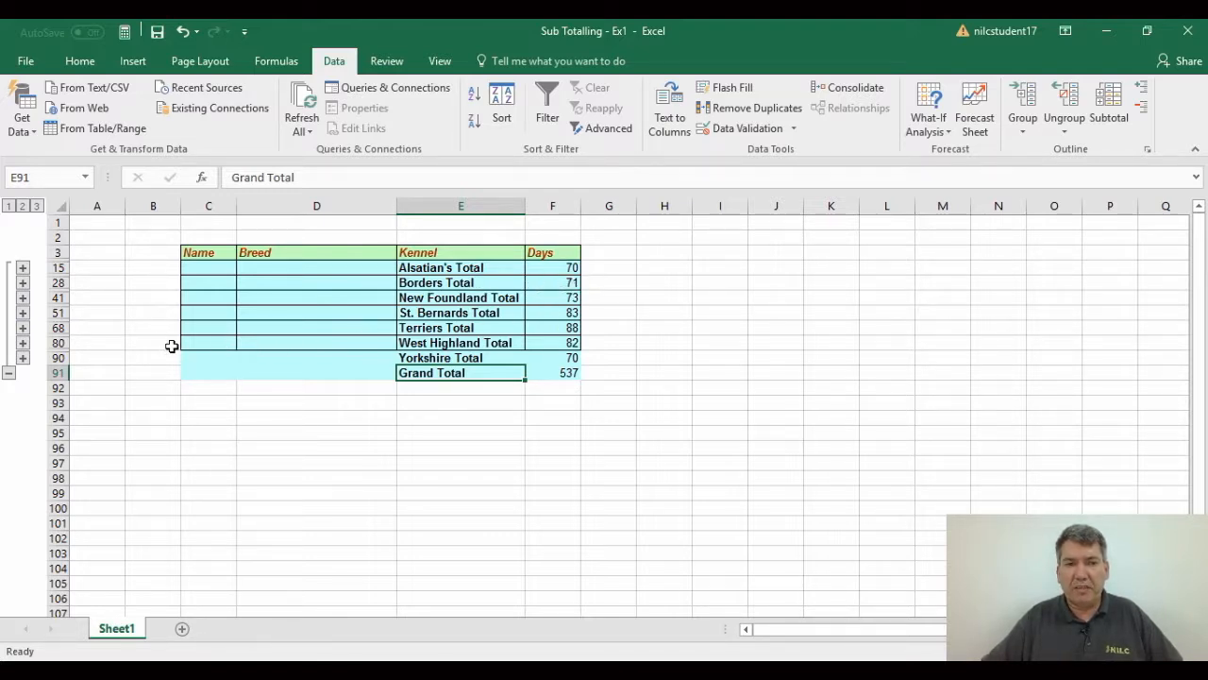
{"action": "left_click", "coordinate": [22, 283]}
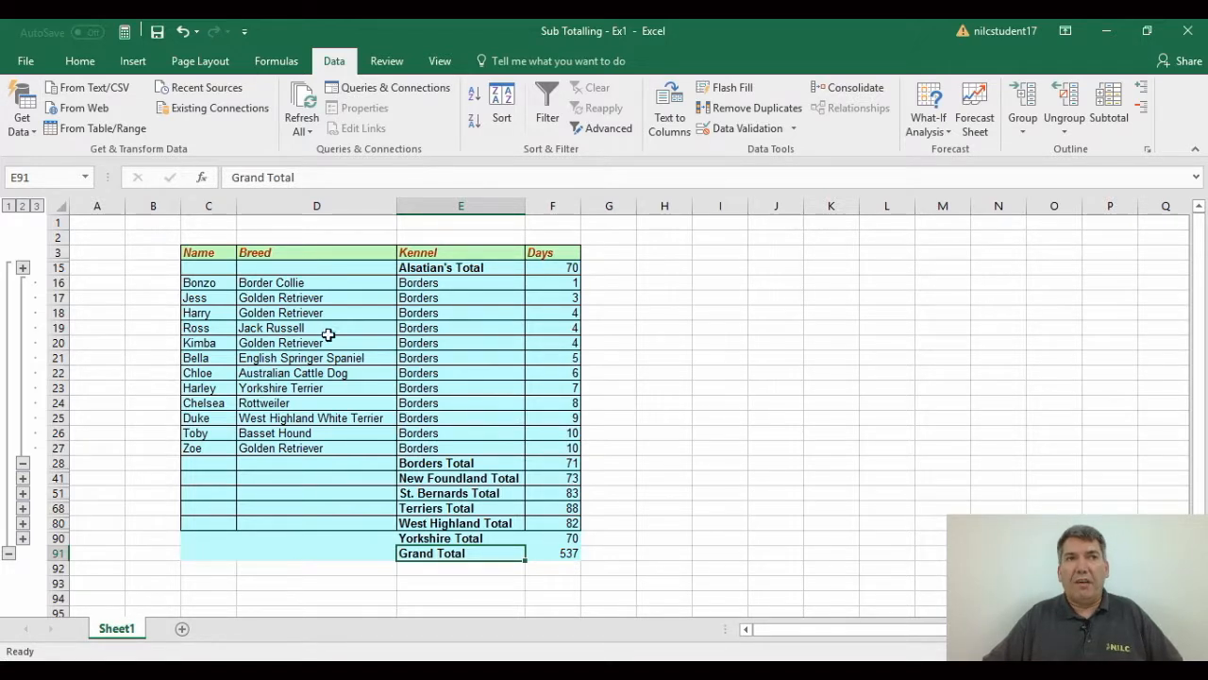
{"action": "left_click", "coordinate": [9, 206]}
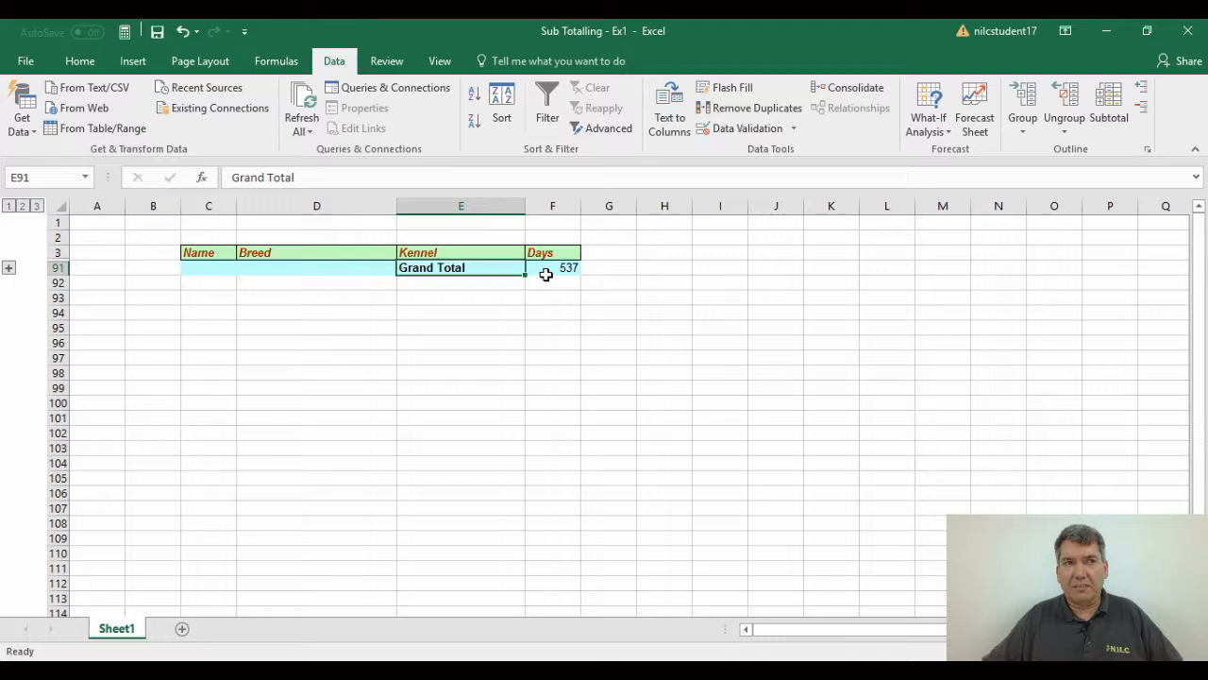
{"action": "left_click", "coordinate": [22, 207]}
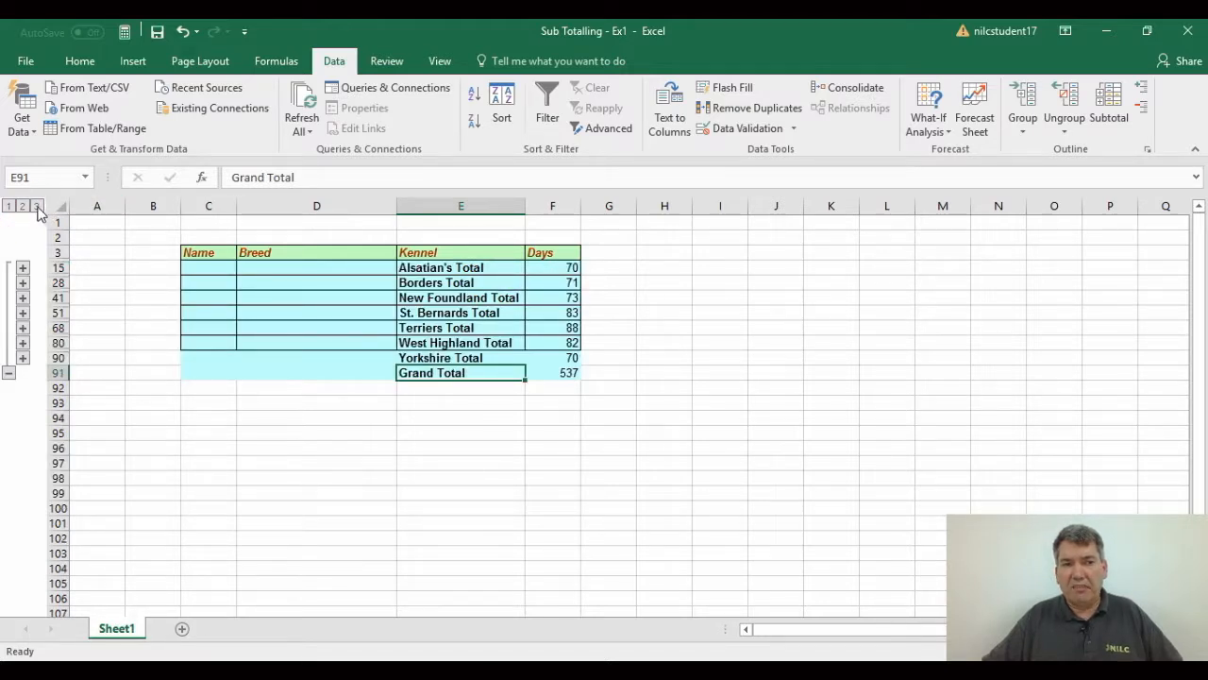
{"action": "left_click", "coordinate": [37, 206]}
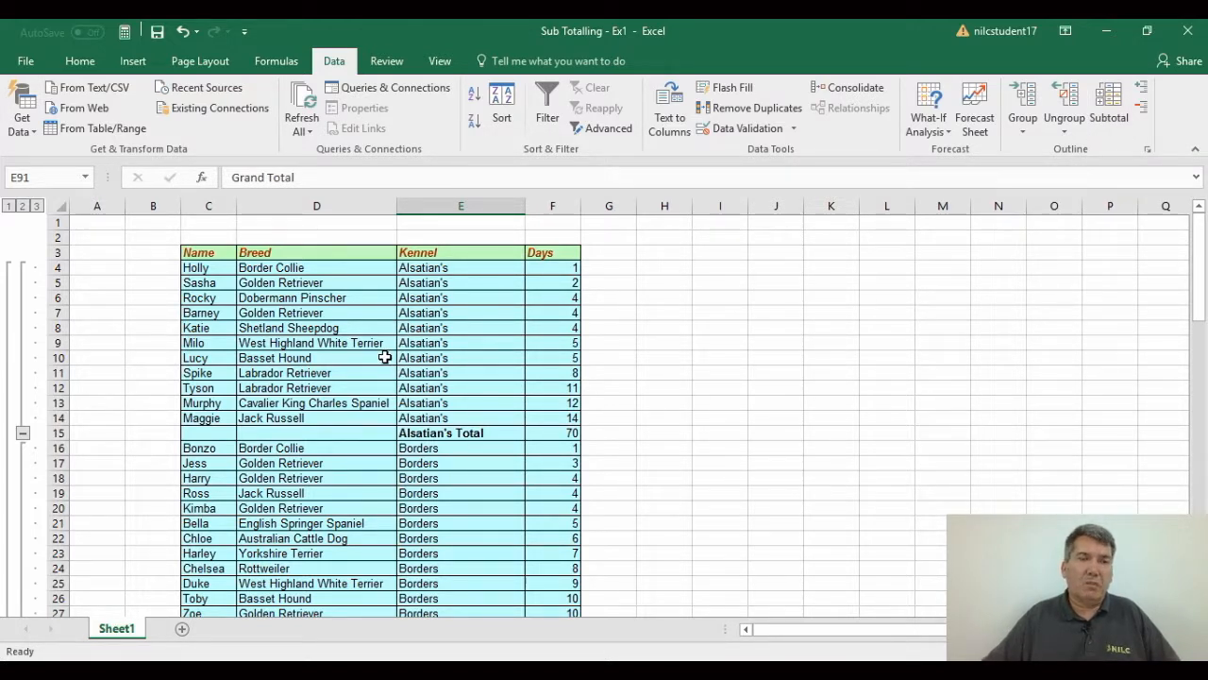
Step: Add an Average subtotal of Days at each change in Kennel, without replacing the current subtotals
{"action": "left_click", "coordinate": [321, 358]}
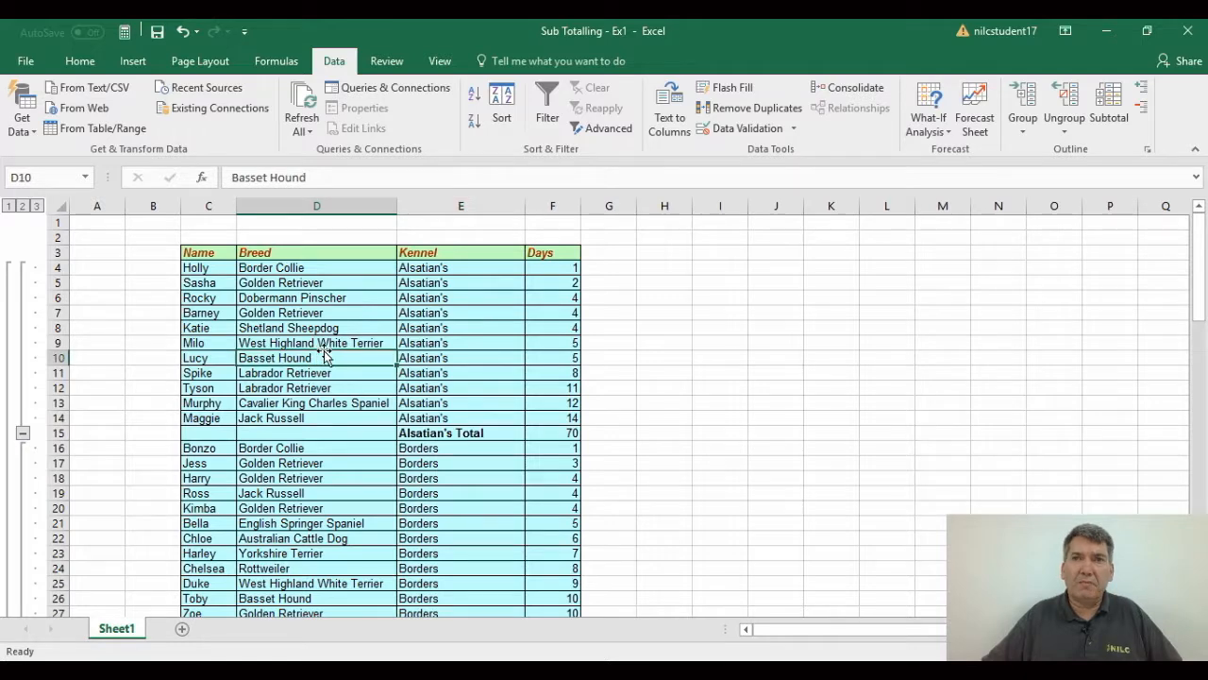
{"action": "left_click", "coordinate": [1110, 99]}
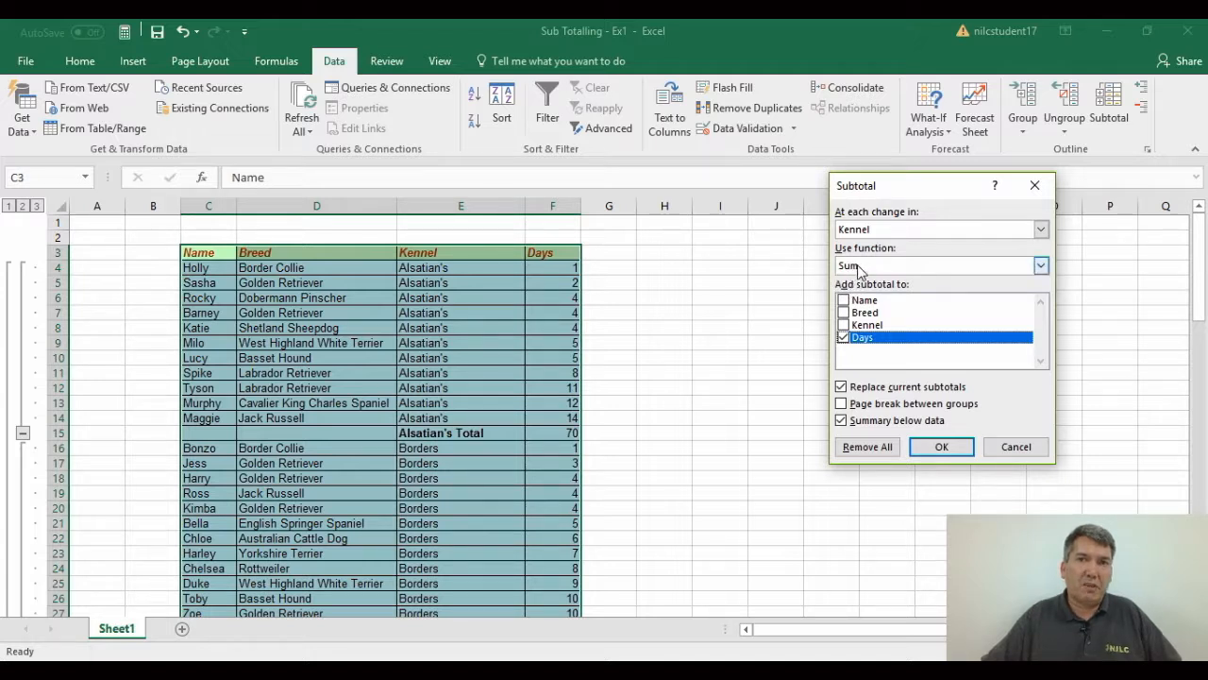
{"action": "left_click", "coordinate": [1042, 268]}
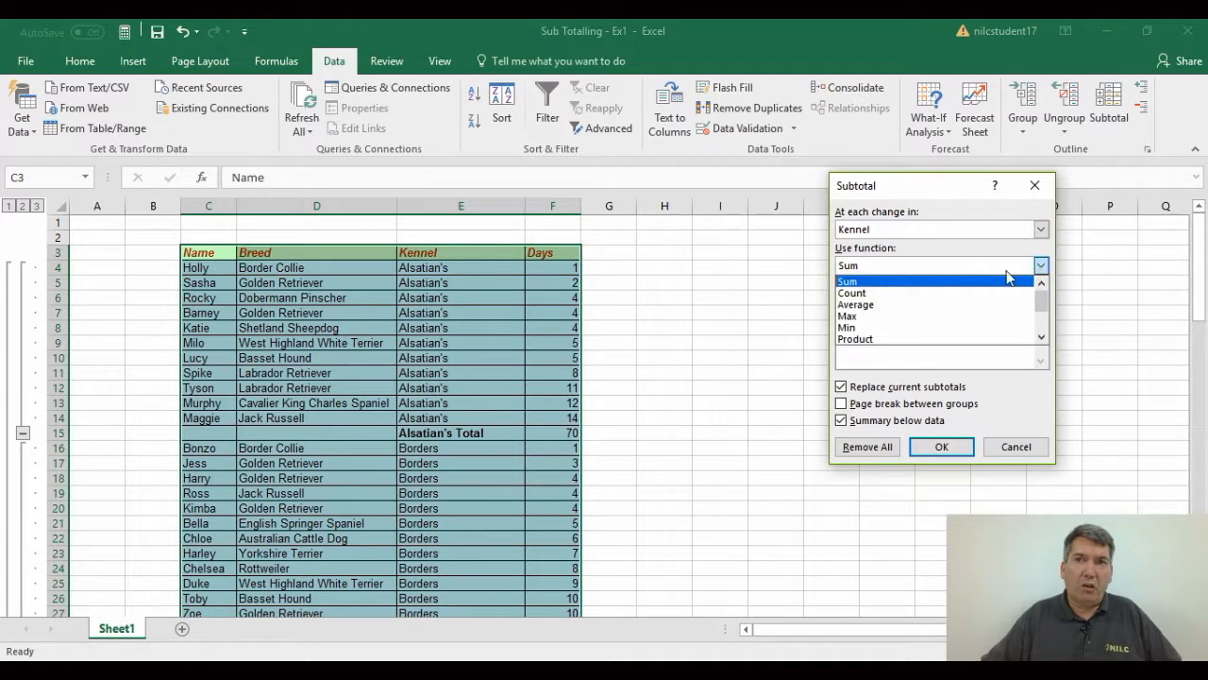
{"action": "left_click", "coordinate": [854, 307]}
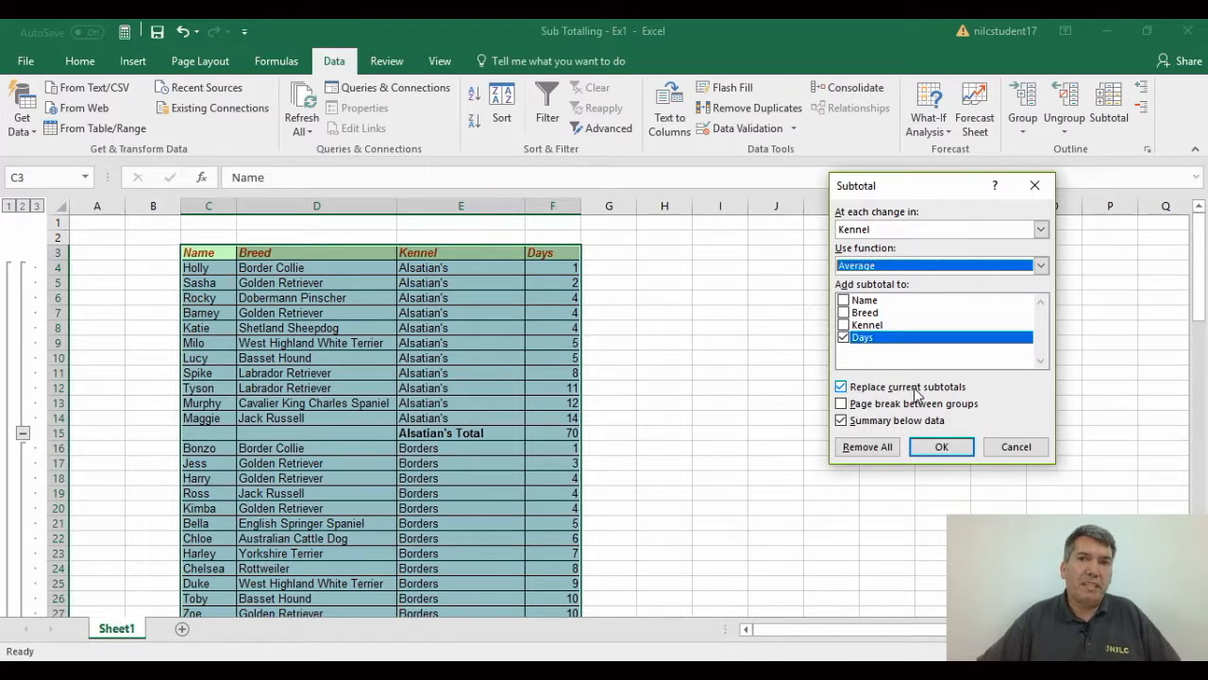
{"action": "left_click", "coordinate": [841, 387]}
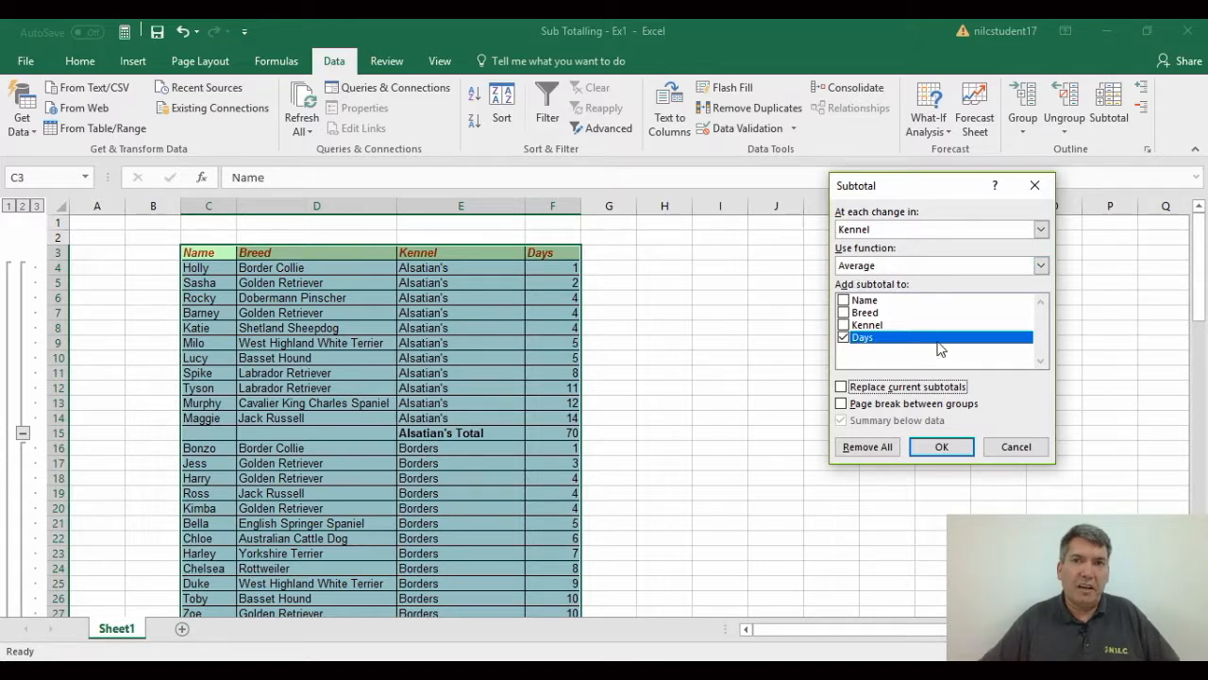
{"action": "left_click", "coordinate": [948, 453]}
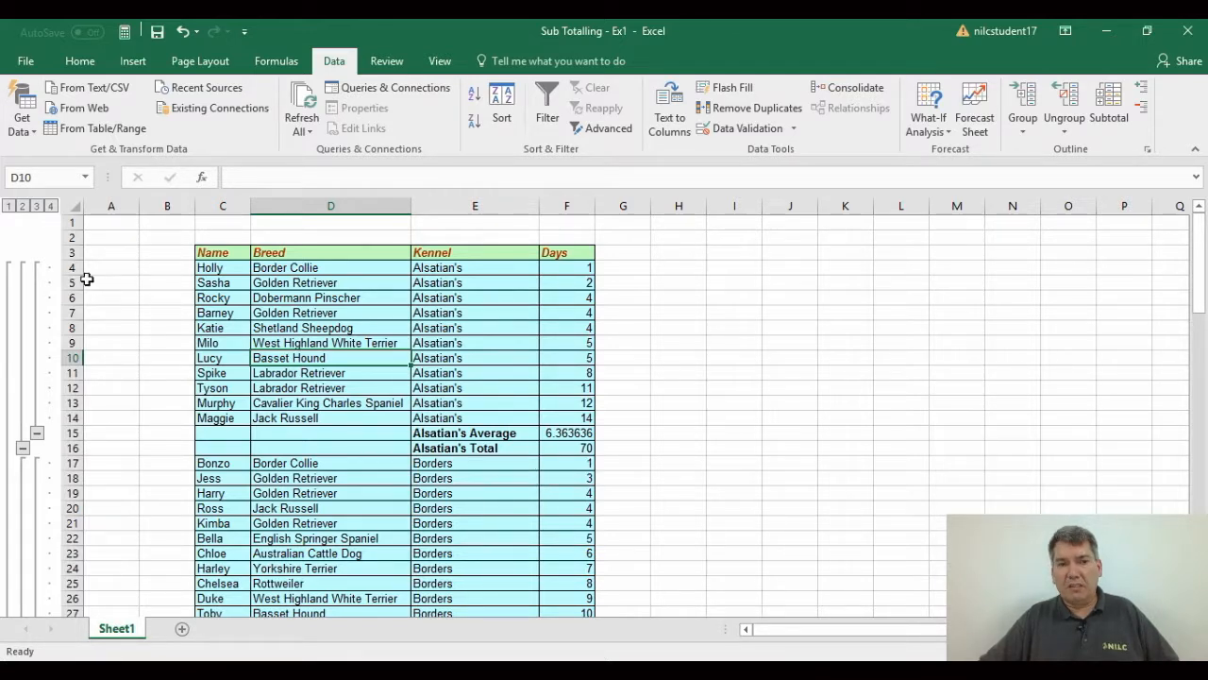
Step: Check the four-level outline by expanding the Alsatian's records, viewing kennel totals and grand figures, and ending on full detail
{"action": "left_click", "coordinate": [21, 205]}
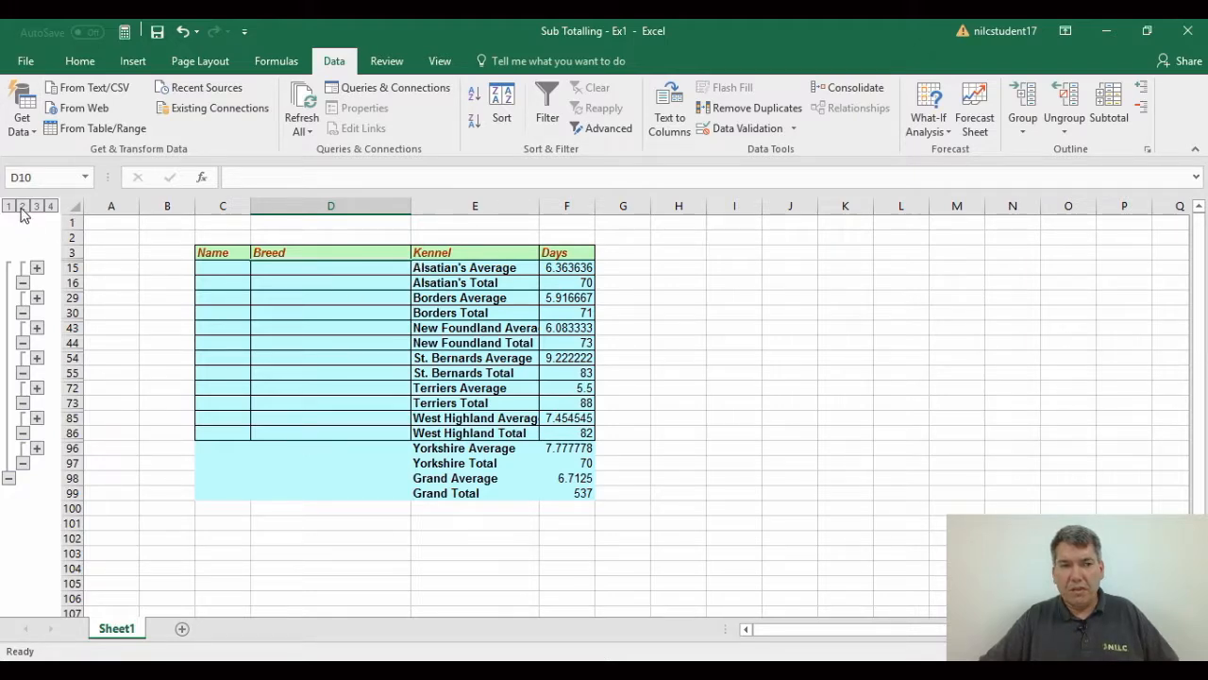
{"action": "left_click", "coordinate": [37, 269]}
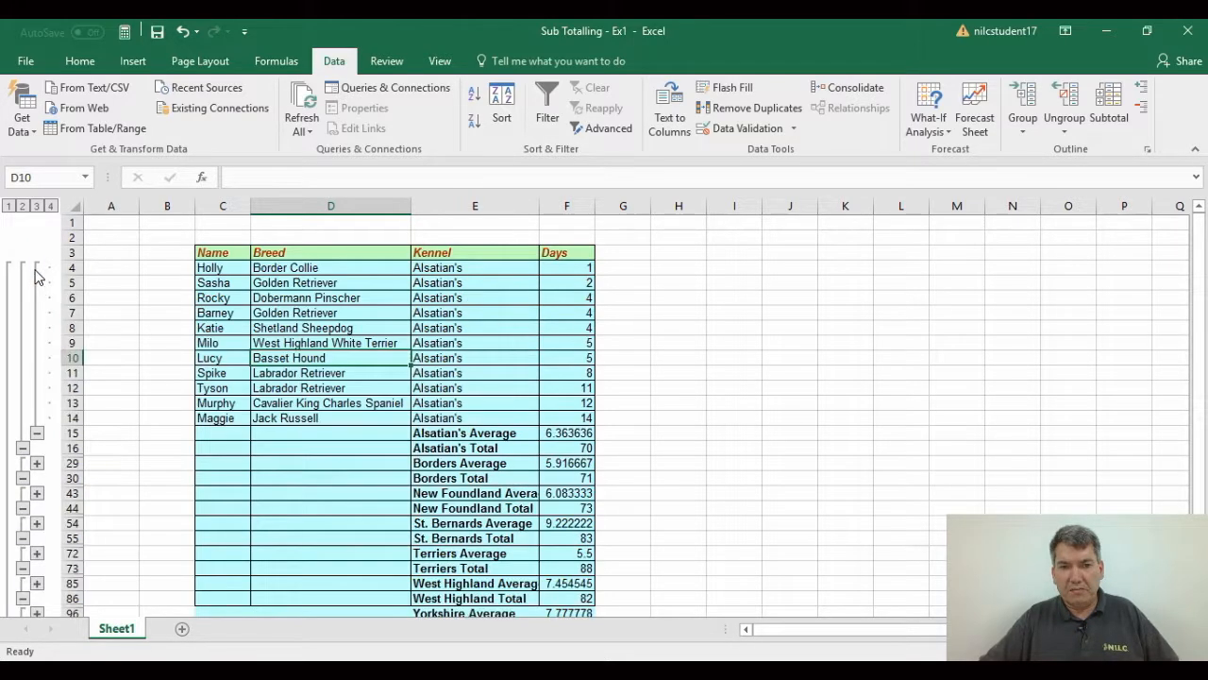
{"action": "left_click", "coordinate": [22, 206]}
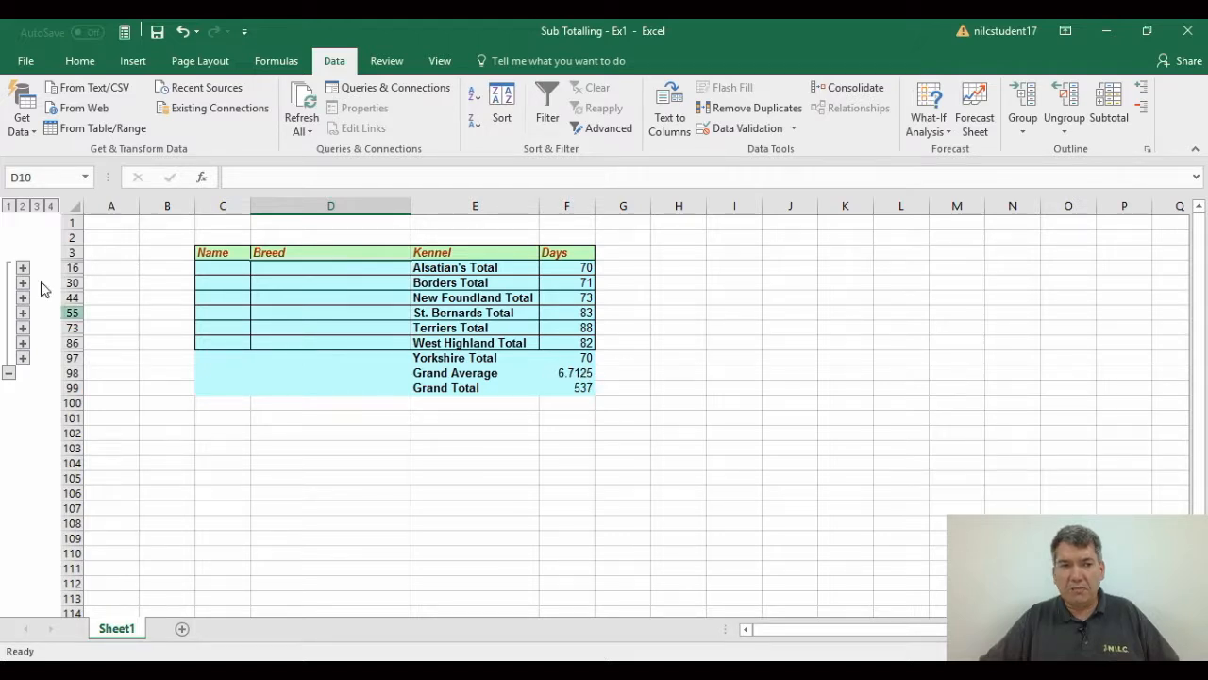
{"action": "left_click", "coordinate": [8, 206]}
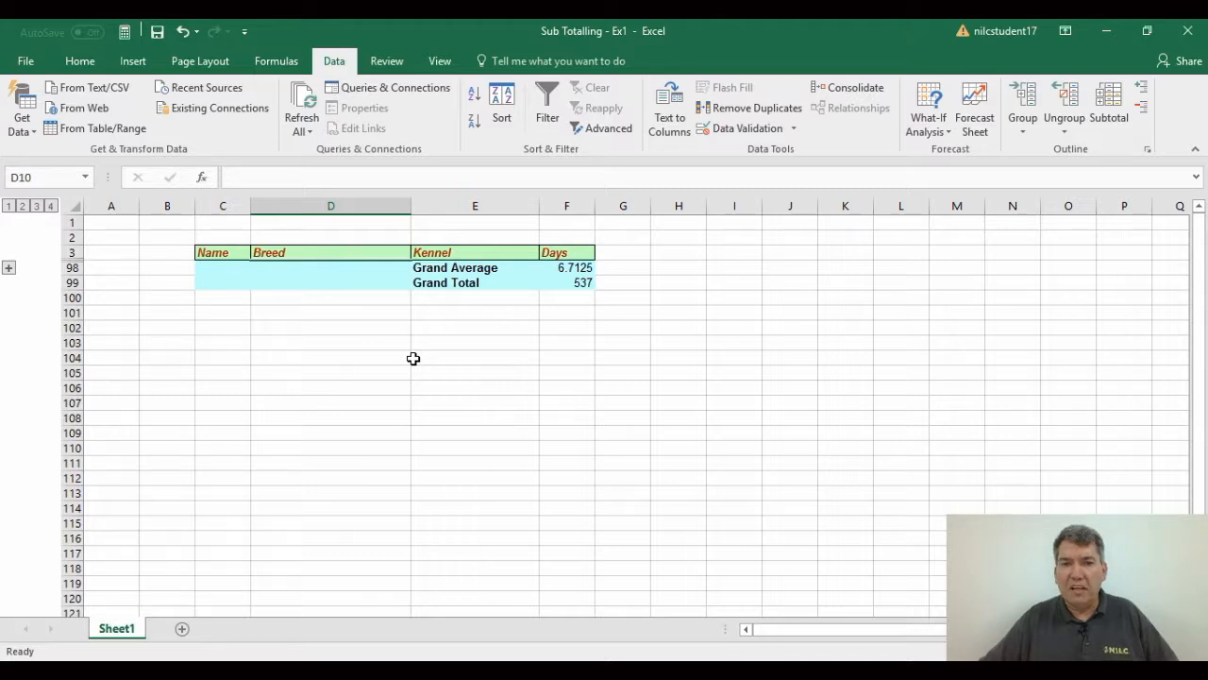
{"action": "left_click", "coordinate": [52, 207]}
Step: Add a Max subtotal of Days at each change in Kennel, without replacing the current subtotals
{"action": "left_click", "coordinate": [324, 328]}
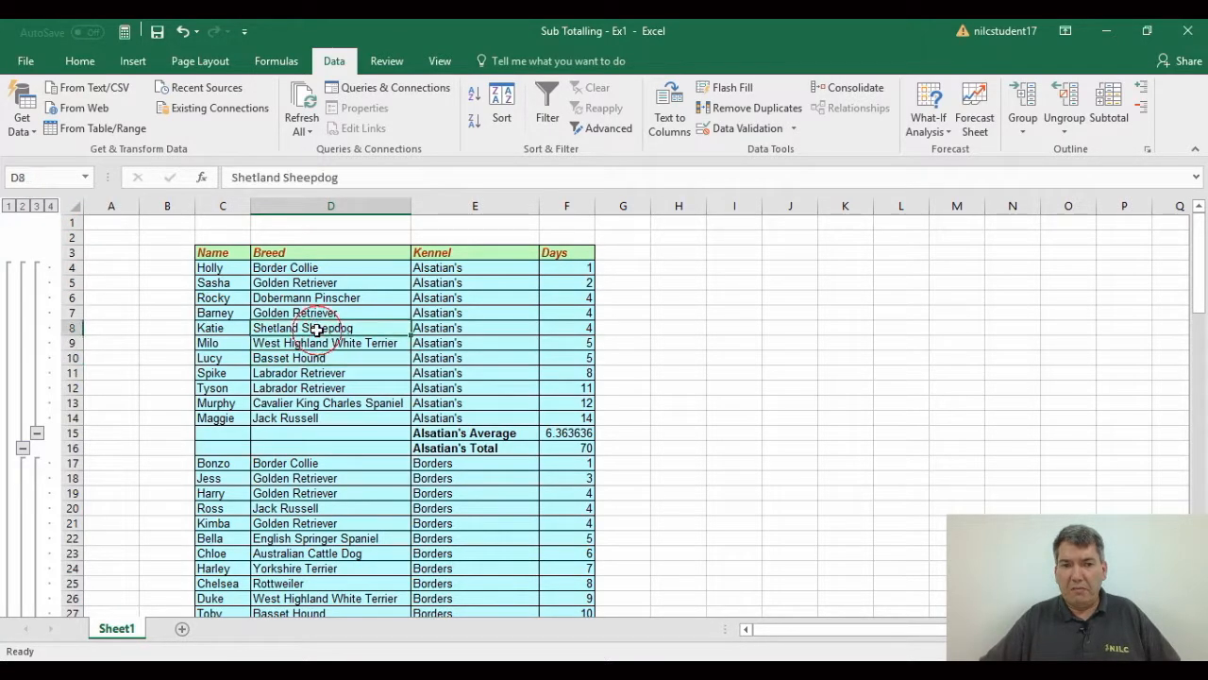
{"action": "left_click", "coordinate": [1121, 118]}
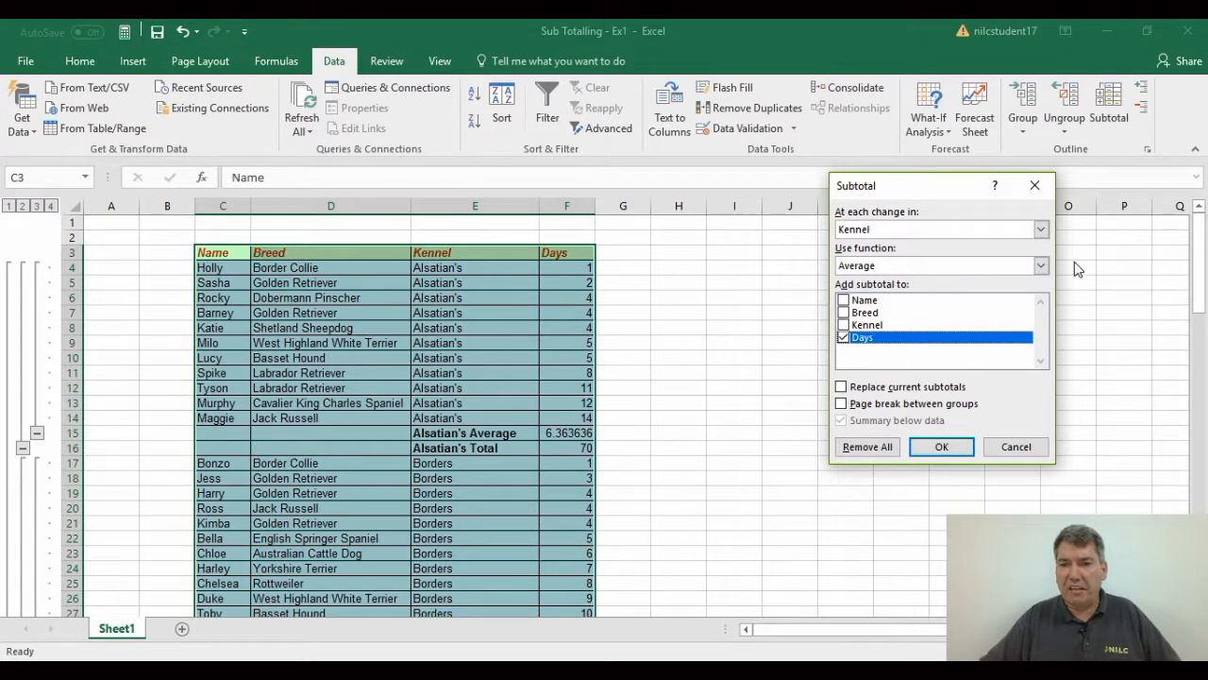
{"action": "left_click", "coordinate": [1042, 267]}
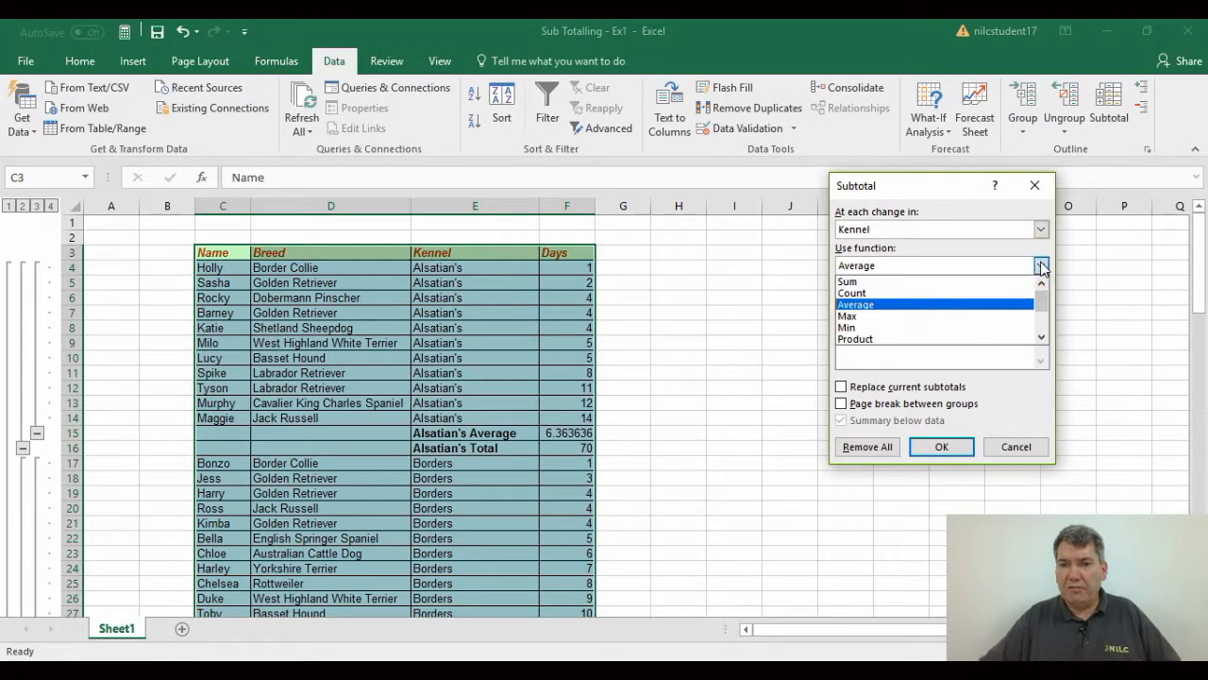
{"action": "left_click", "coordinate": [861, 319]}
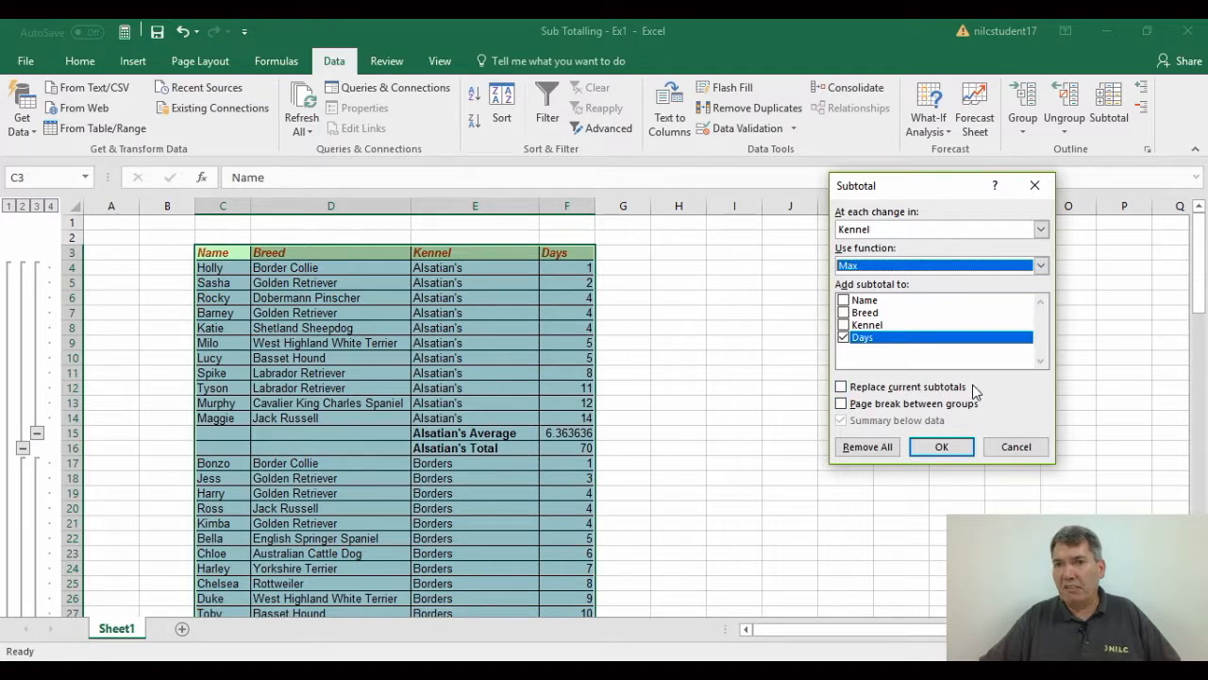
{"action": "left_click", "coordinate": [940, 449]}
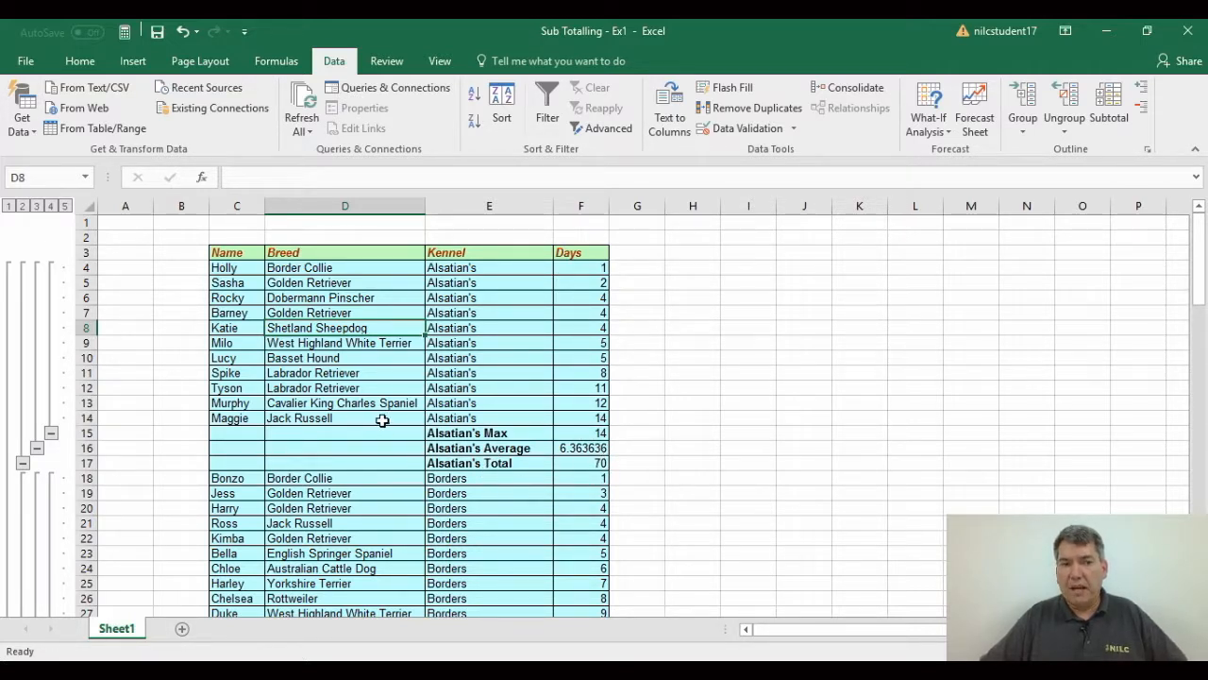
Step: Explore the five-level outline, expanding only the Borders records, narrowing down to the grand figures alone, and ending on all records
{"action": "left_click", "coordinate": [51, 206]}
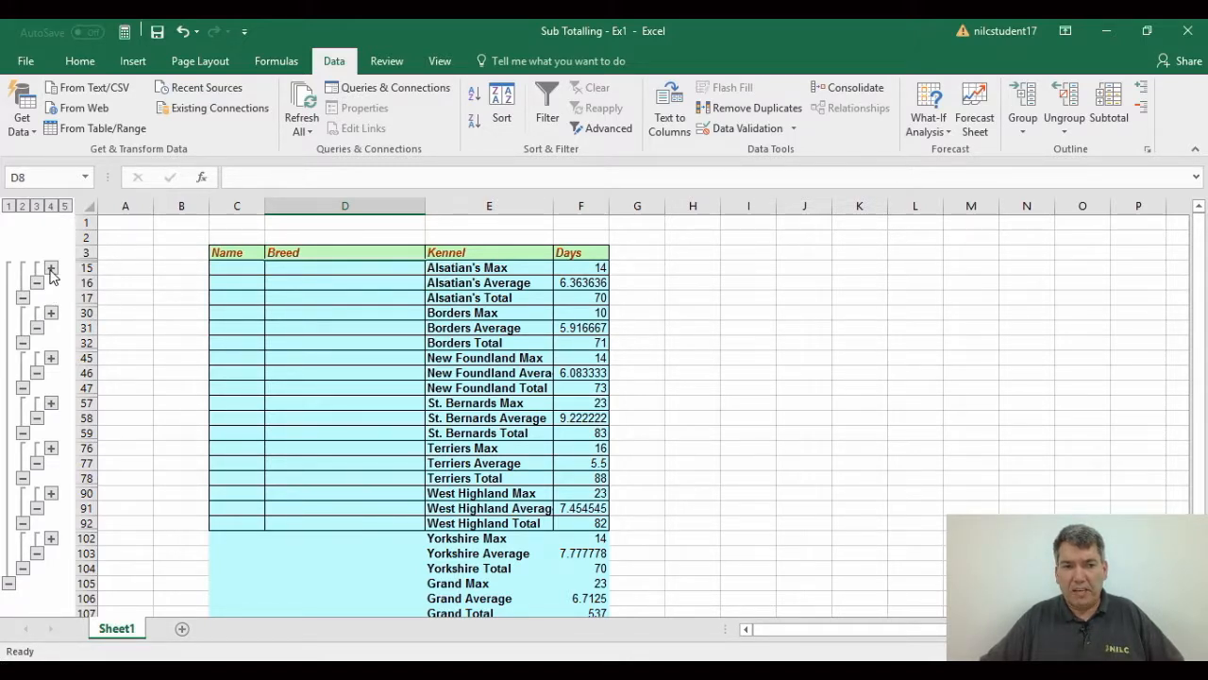
{"action": "left_click", "coordinate": [51, 313]}
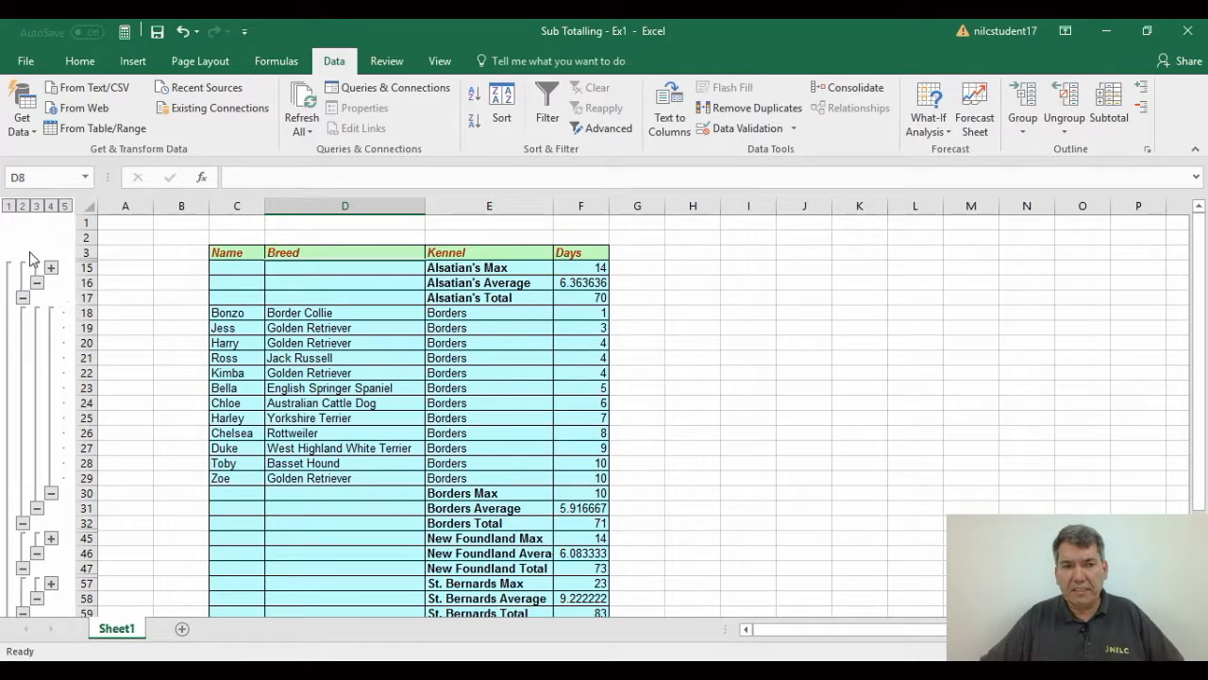
{"action": "left_click", "coordinate": [36, 206]}
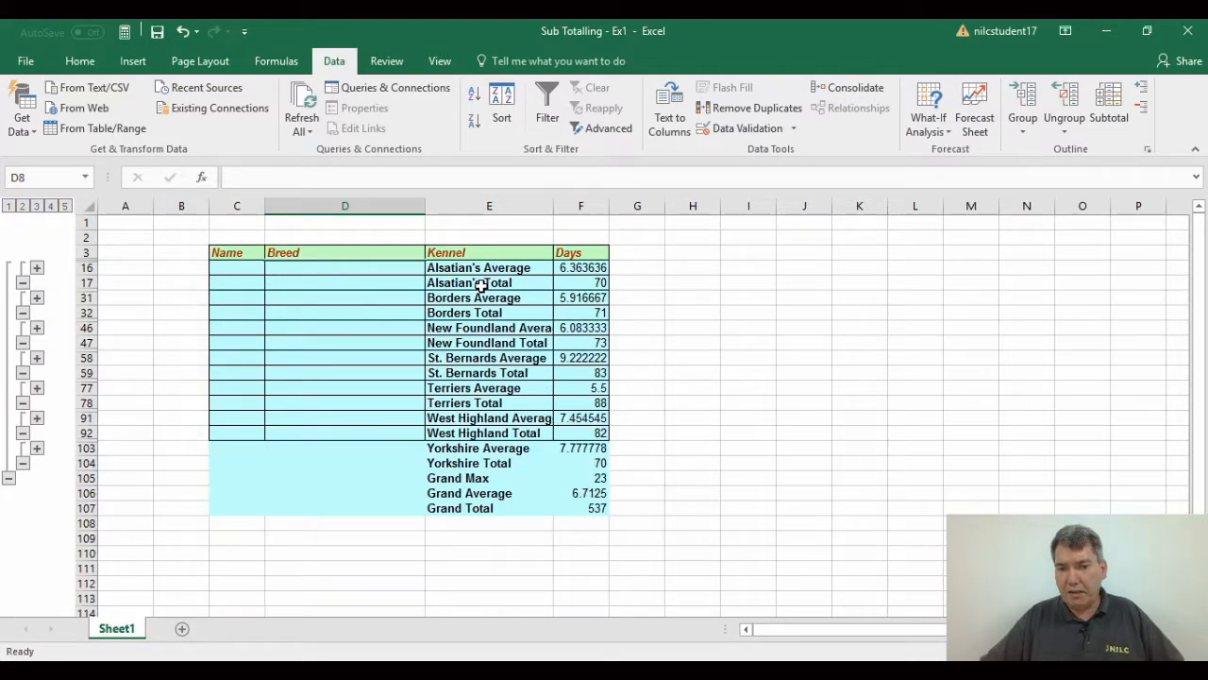
{"action": "left_click", "coordinate": [21, 206]}
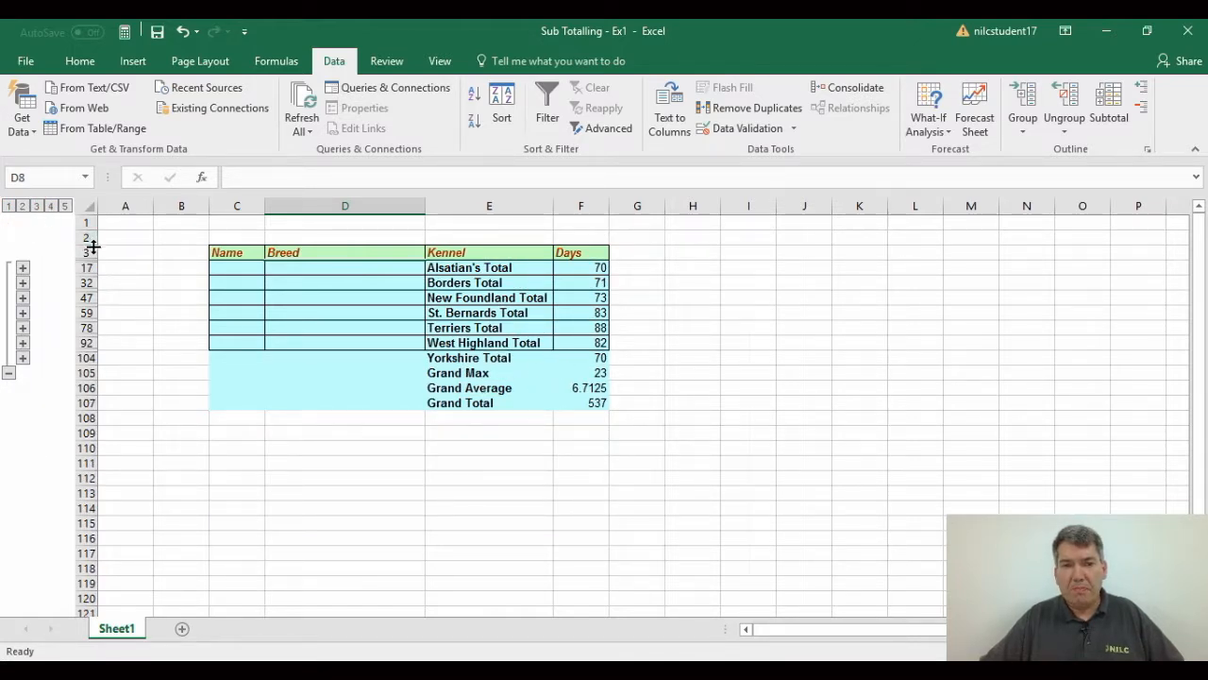
{"action": "left_click", "coordinate": [8, 205]}
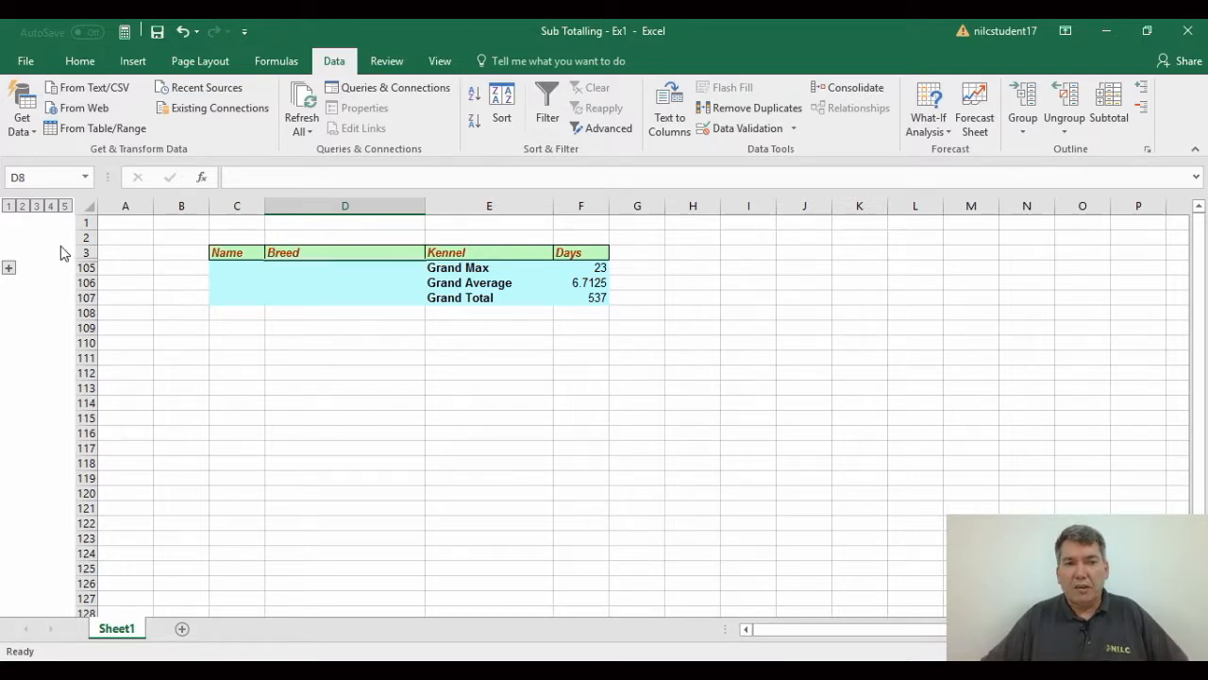
{"action": "left_click", "coordinate": [64, 206]}
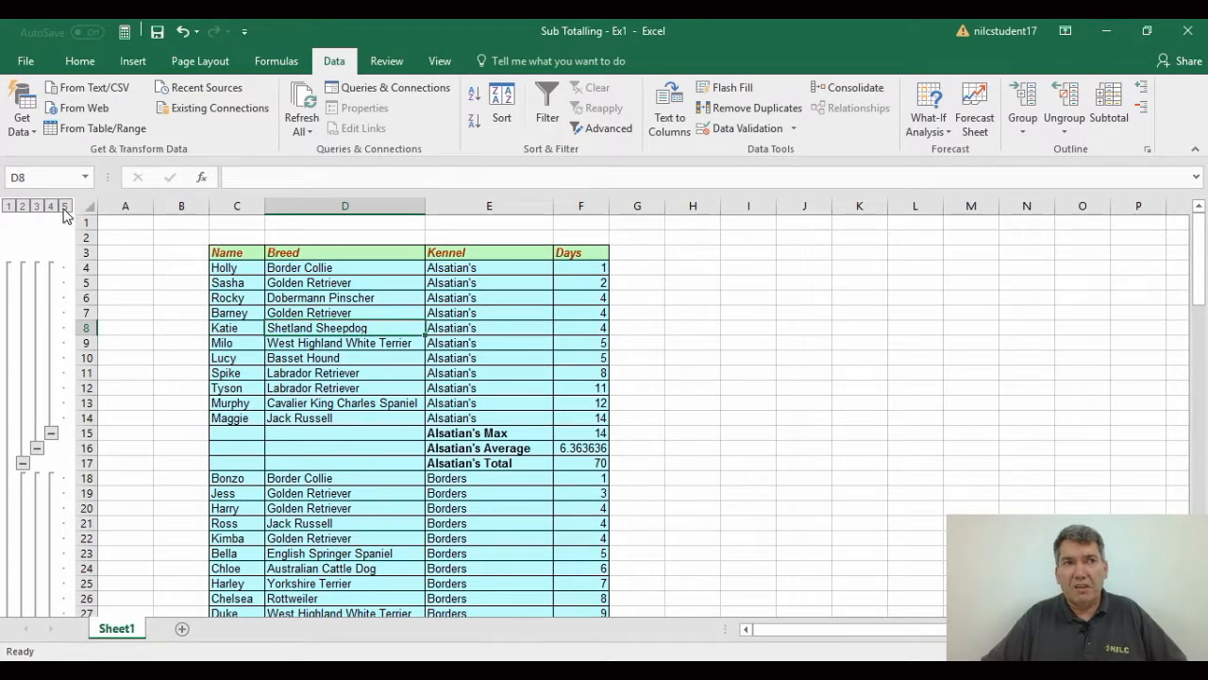
Step: Remove all subtotals from the dog list
{"action": "left_click", "coordinate": [468, 342]}
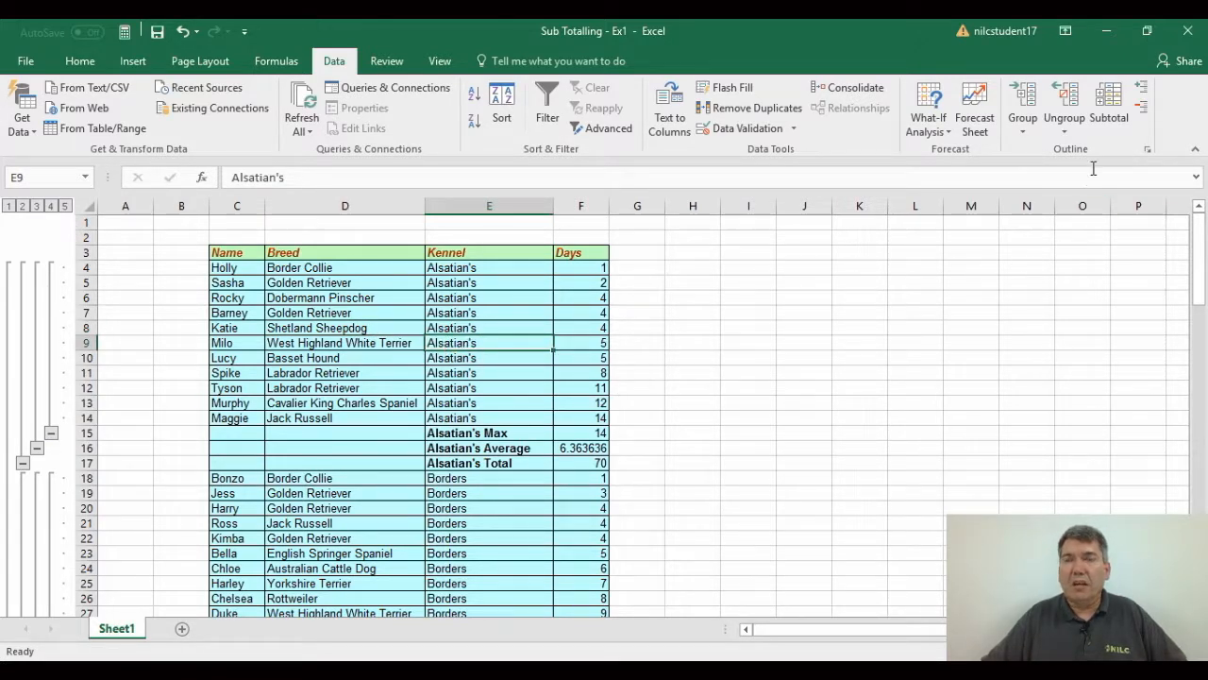
{"action": "left_click", "coordinate": [1118, 114]}
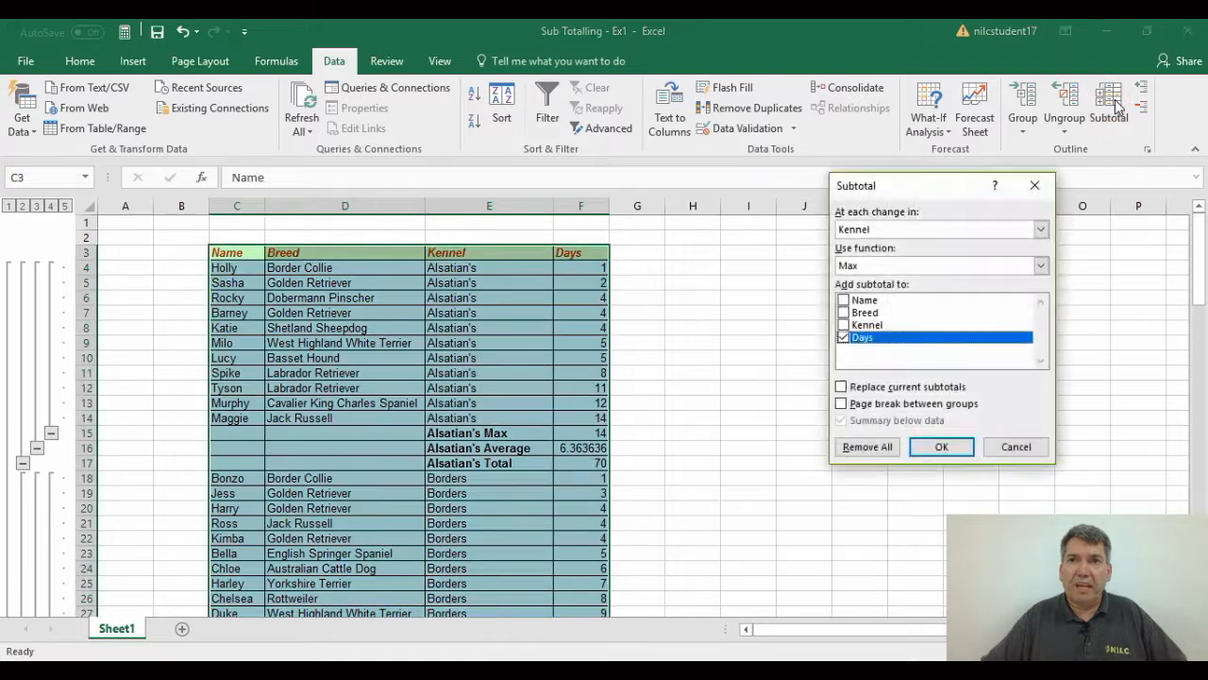
{"action": "left_click", "coordinate": [867, 447]}
{"action": "left_click", "coordinate": [724, 422]}
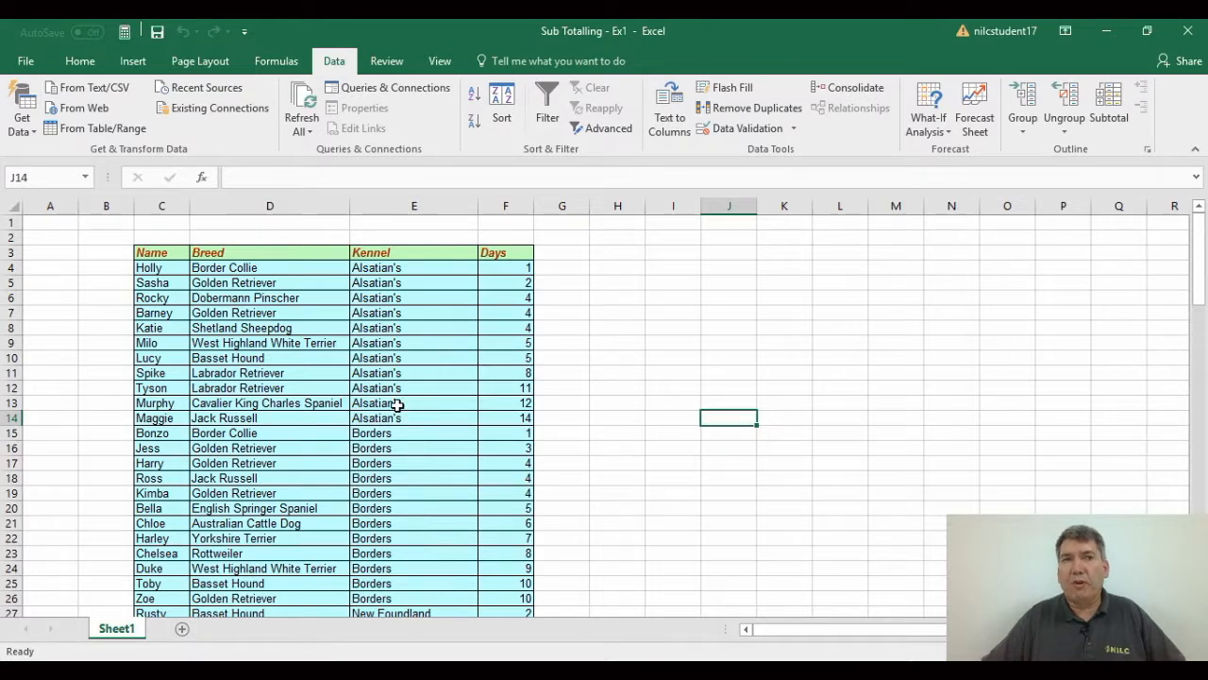
Step: Subtotal the dog list with the Sum of Days at each change in Kennel, with replacing current subtotals enabled
{"action": "left_click", "coordinate": [327, 373]}
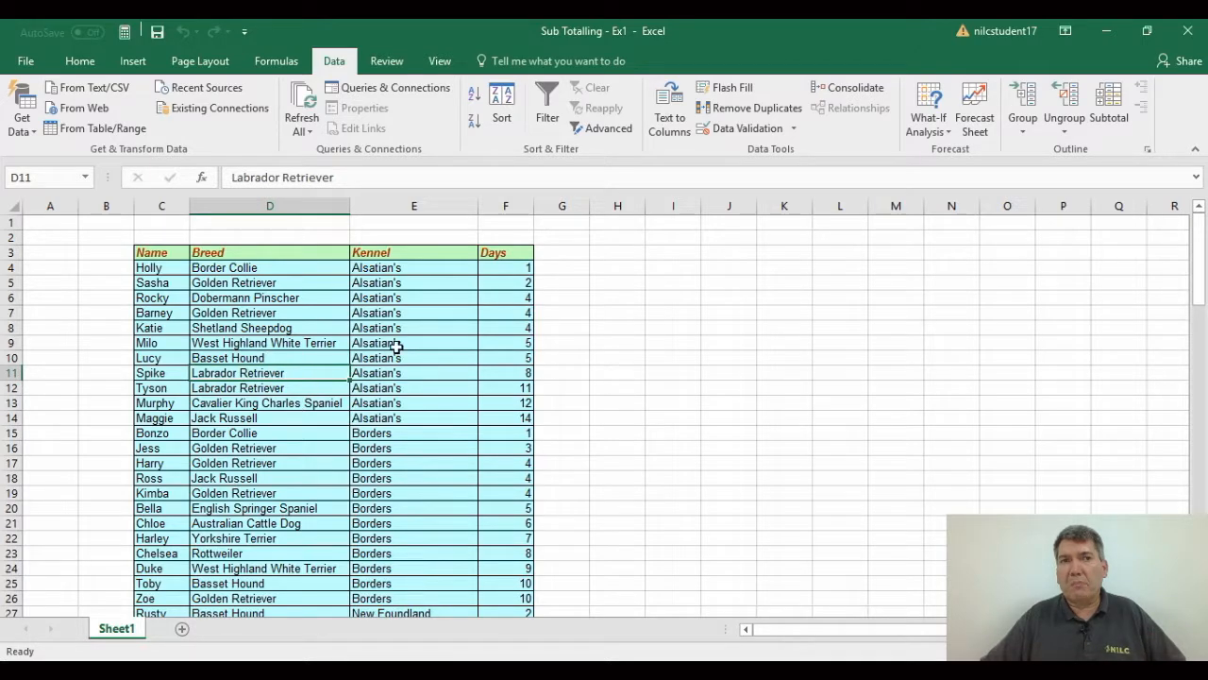
{"action": "left_click", "coordinate": [1122, 97]}
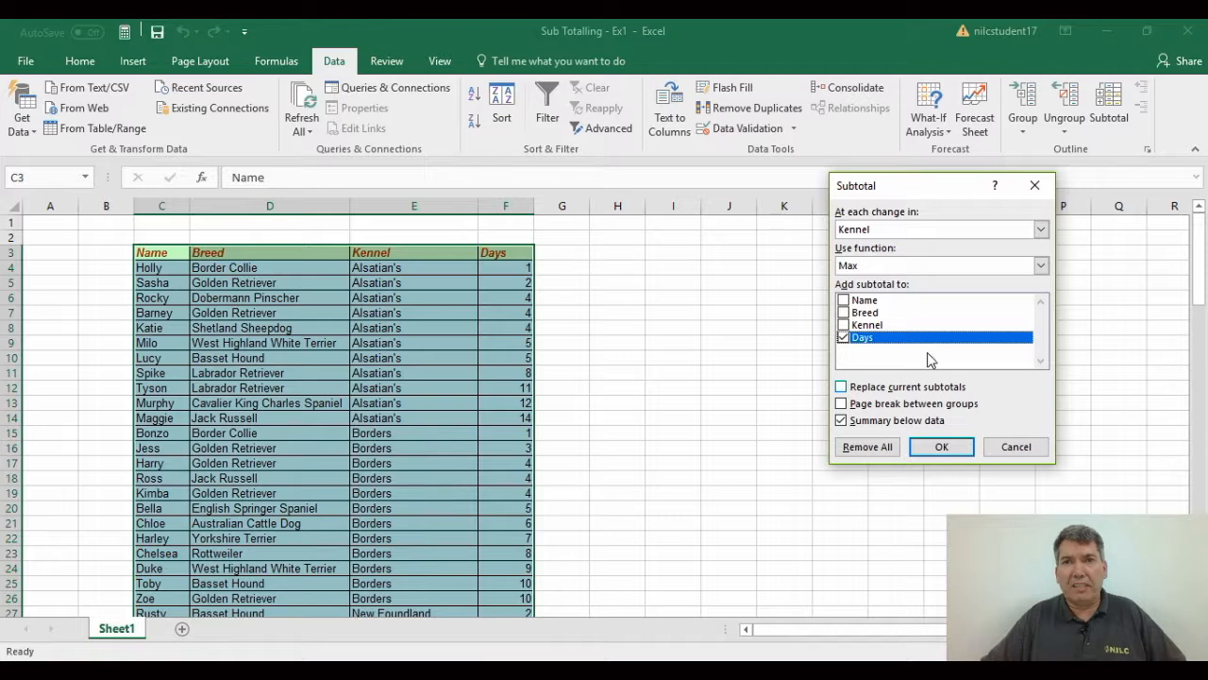
{"action": "left_click", "coordinate": [842, 388]}
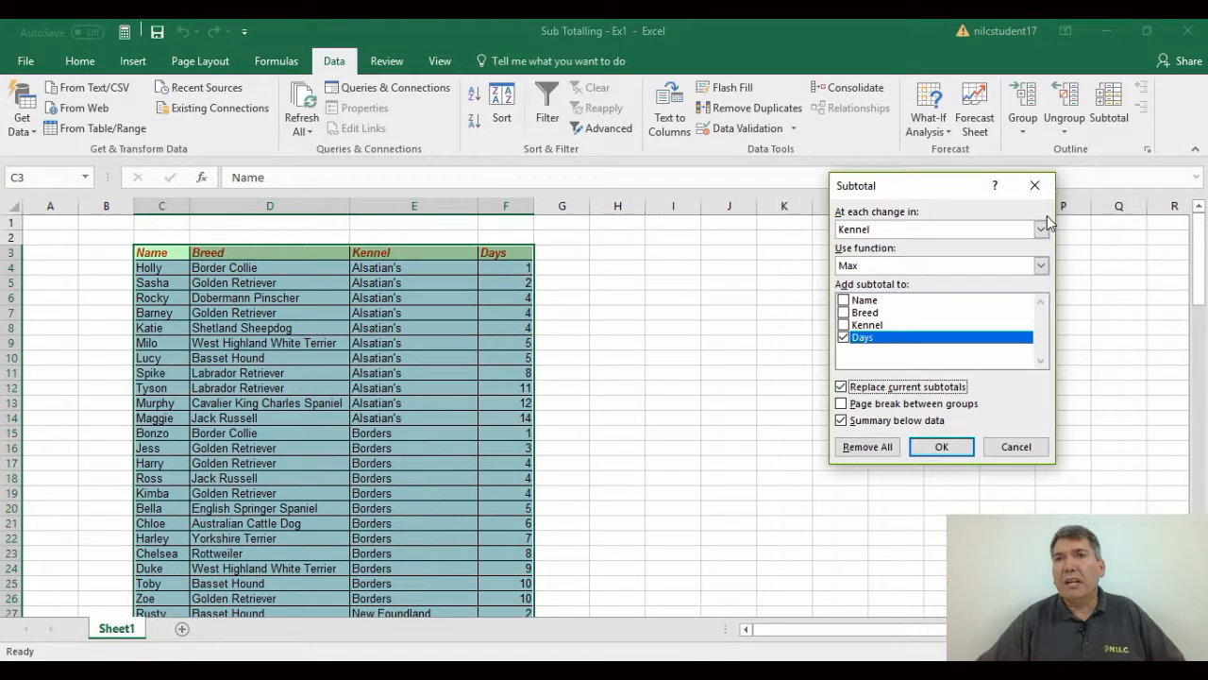
{"action": "left_click", "coordinate": [1041, 266]}
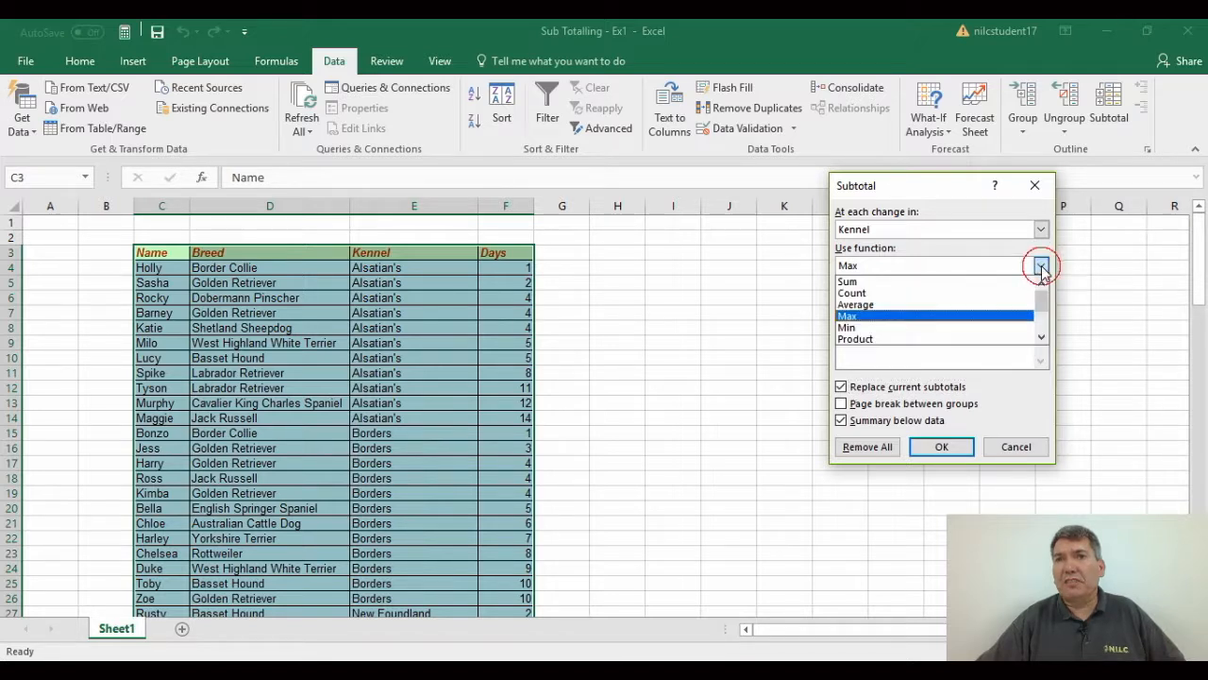
{"action": "left_click", "coordinate": [870, 282]}
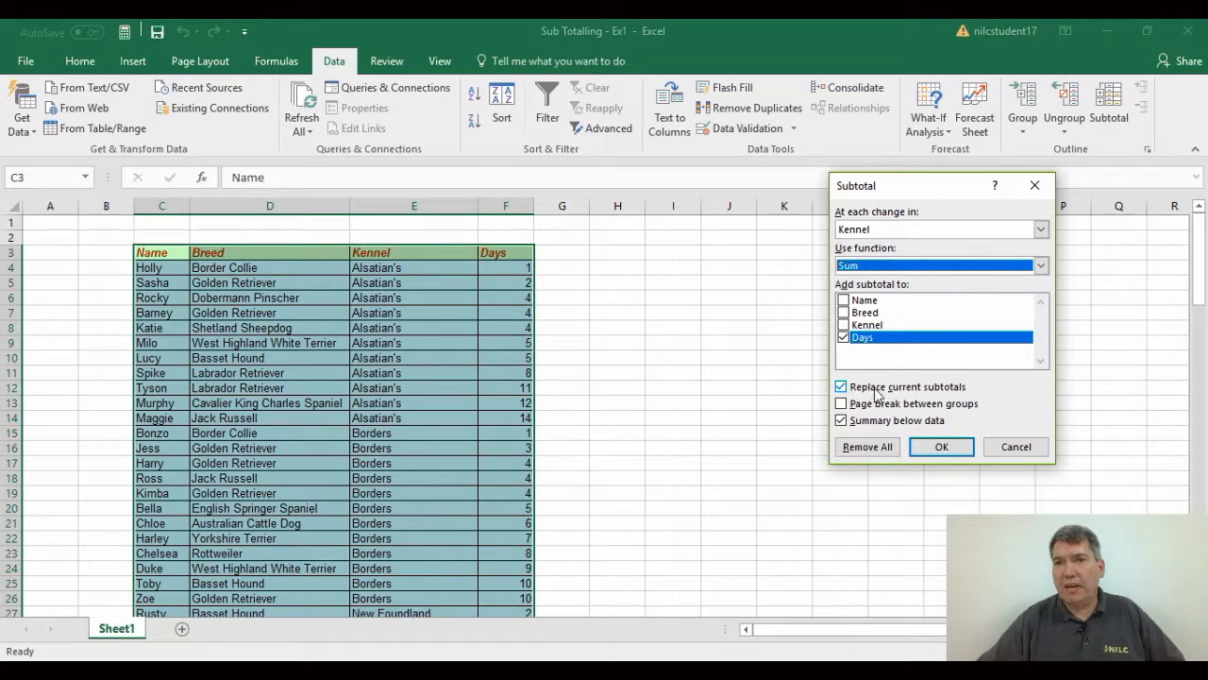
{"action": "left_click", "coordinate": [945, 450]}
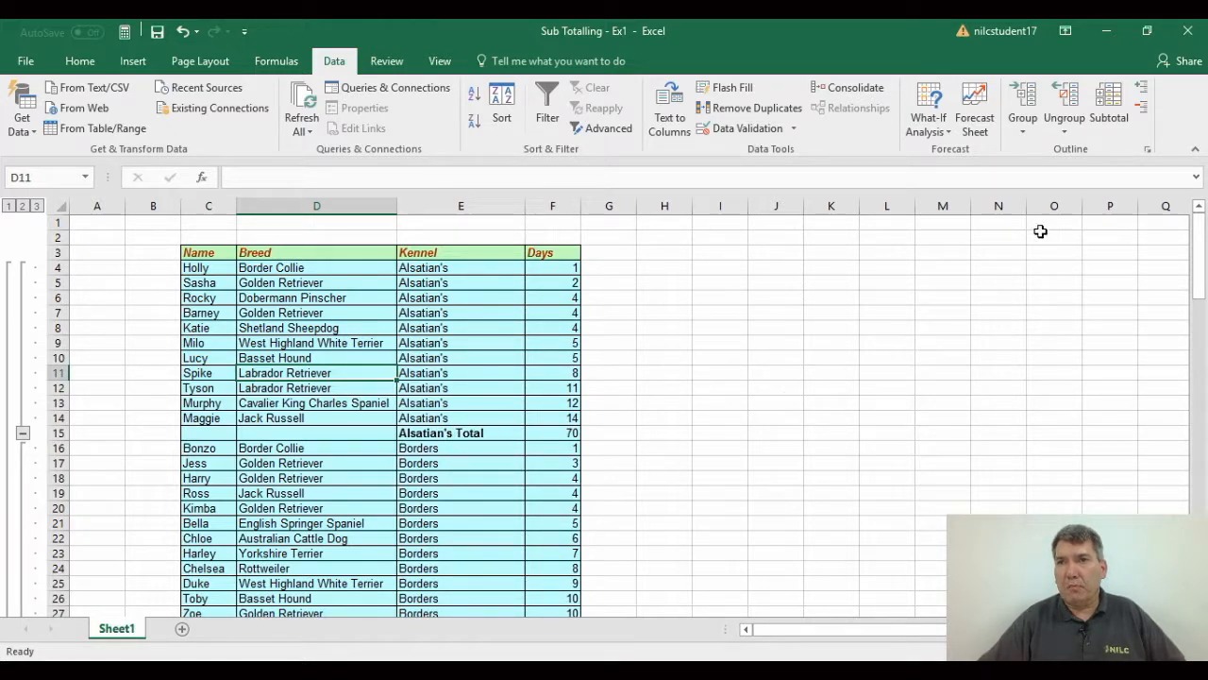
Step: Replace the kennel totals with an Average subtotal of Days at each change in Kennel
{"action": "left_click", "coordinate": [1109, 105]}
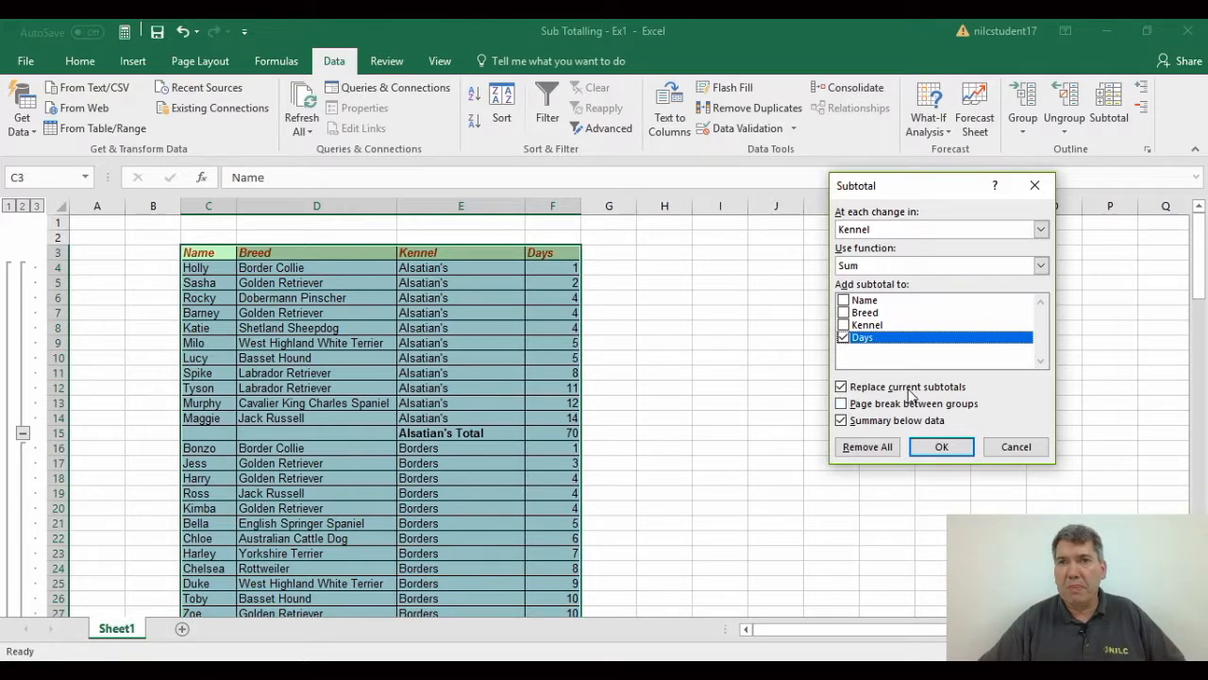
{"action": "left_click", "coordinate": [1041, 265]}
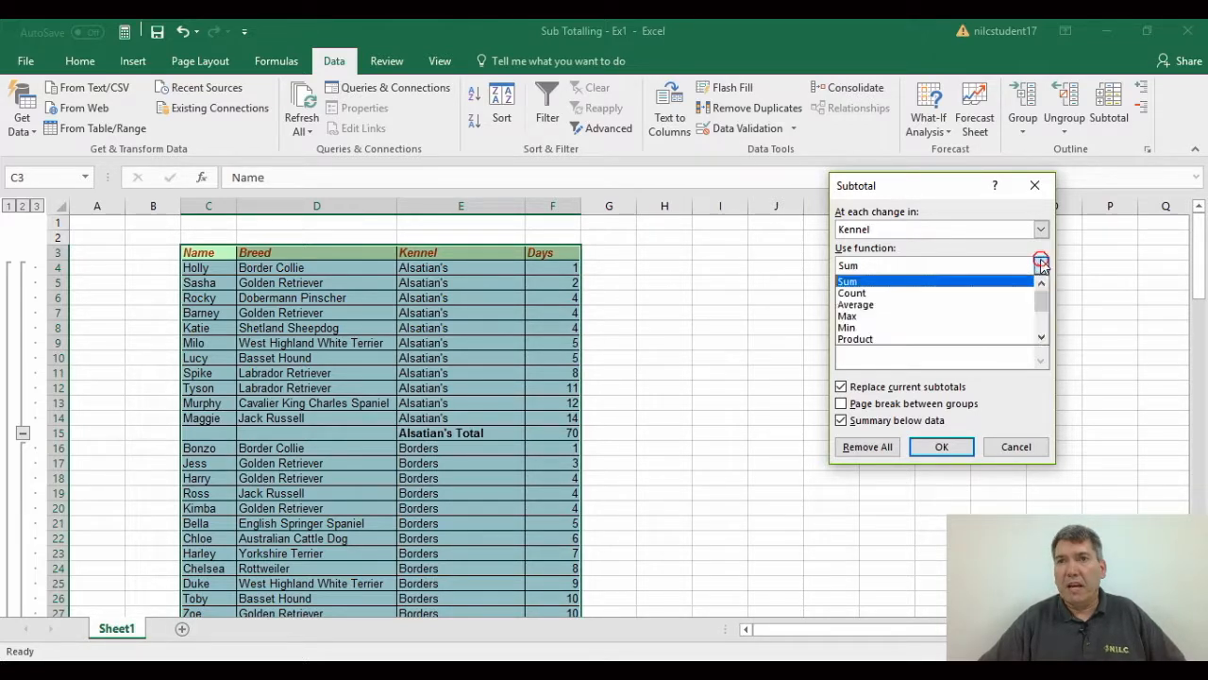
{"action": "left_click", "coordinate": [847, 306]}
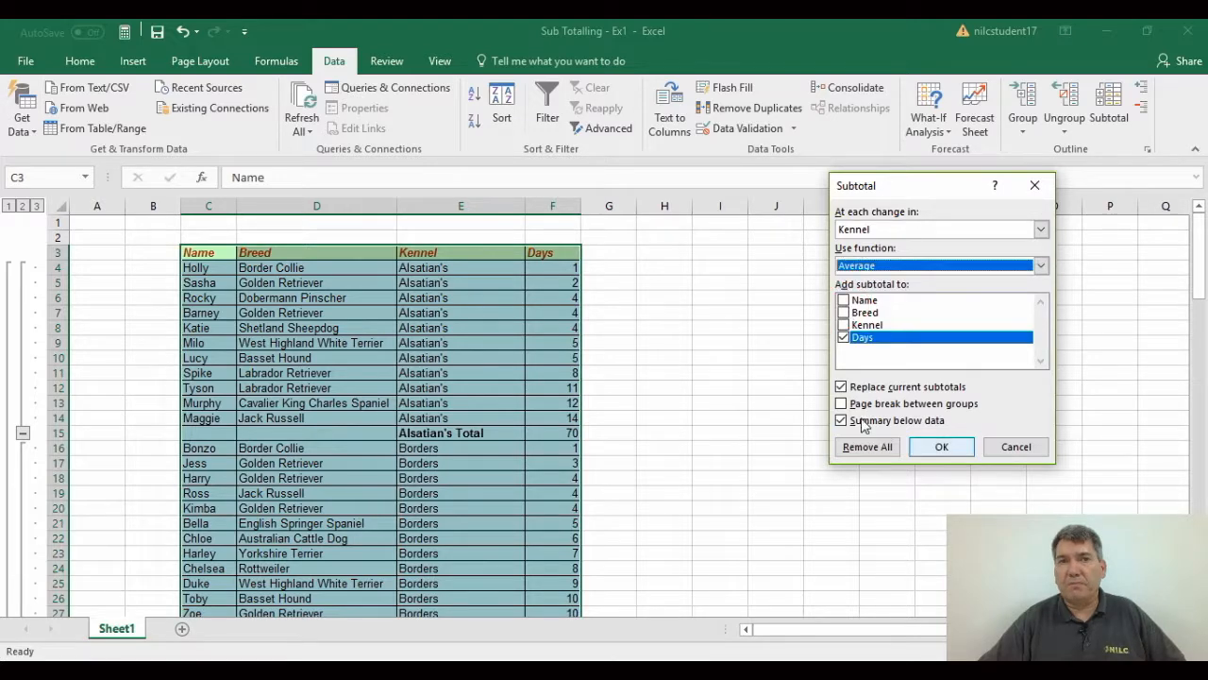
{"action": "left_click", "coordinate": [940, 447]}
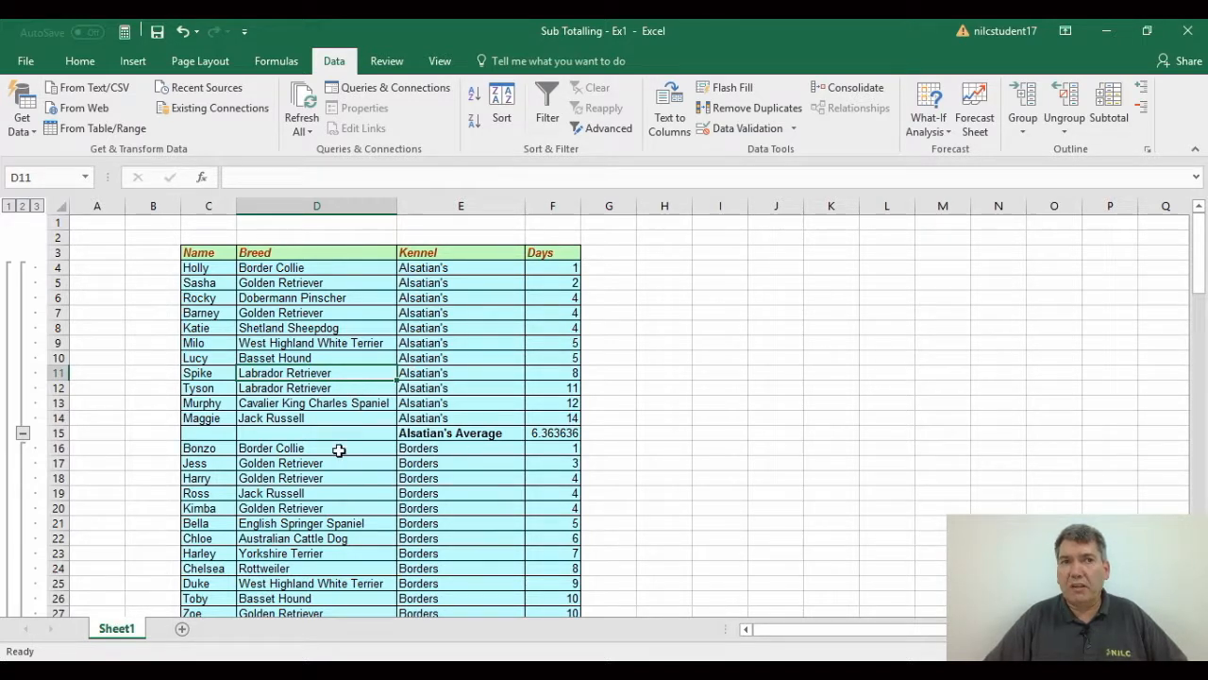
Step: Clear the kennel average subtotals so only the plain dog records remain
{"action": "left_click", "coordinate": [337, 370]}
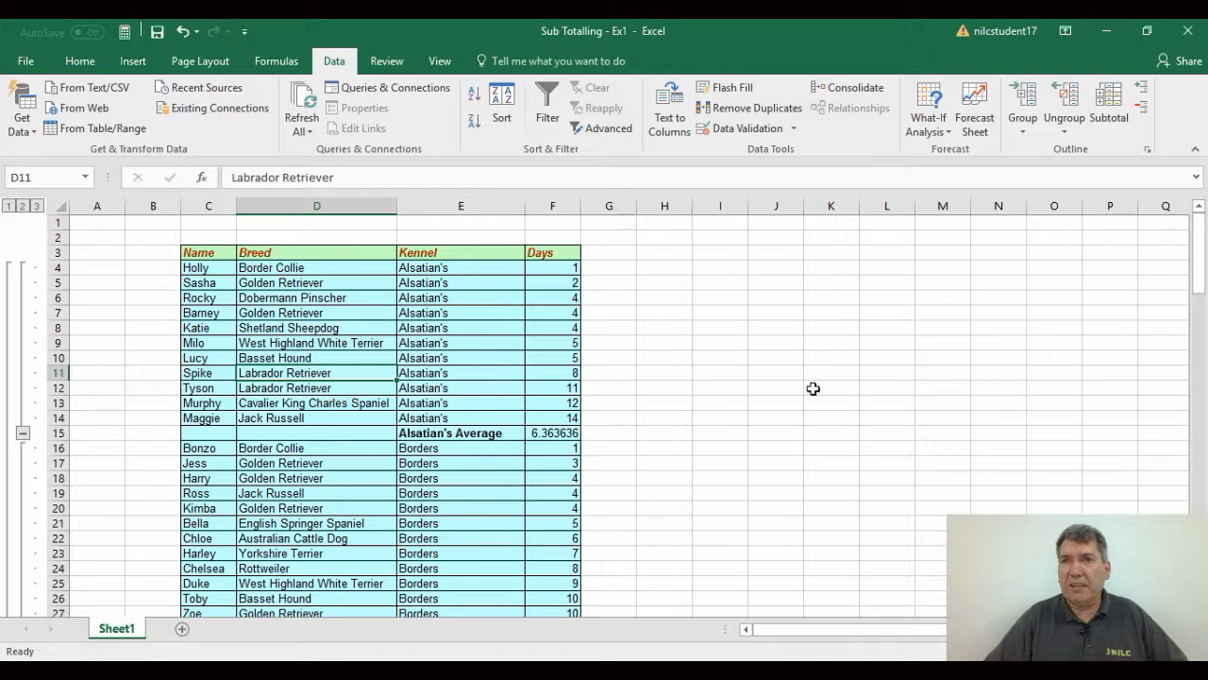
{"action": "left_click", "coordinate": [1119, 110]}
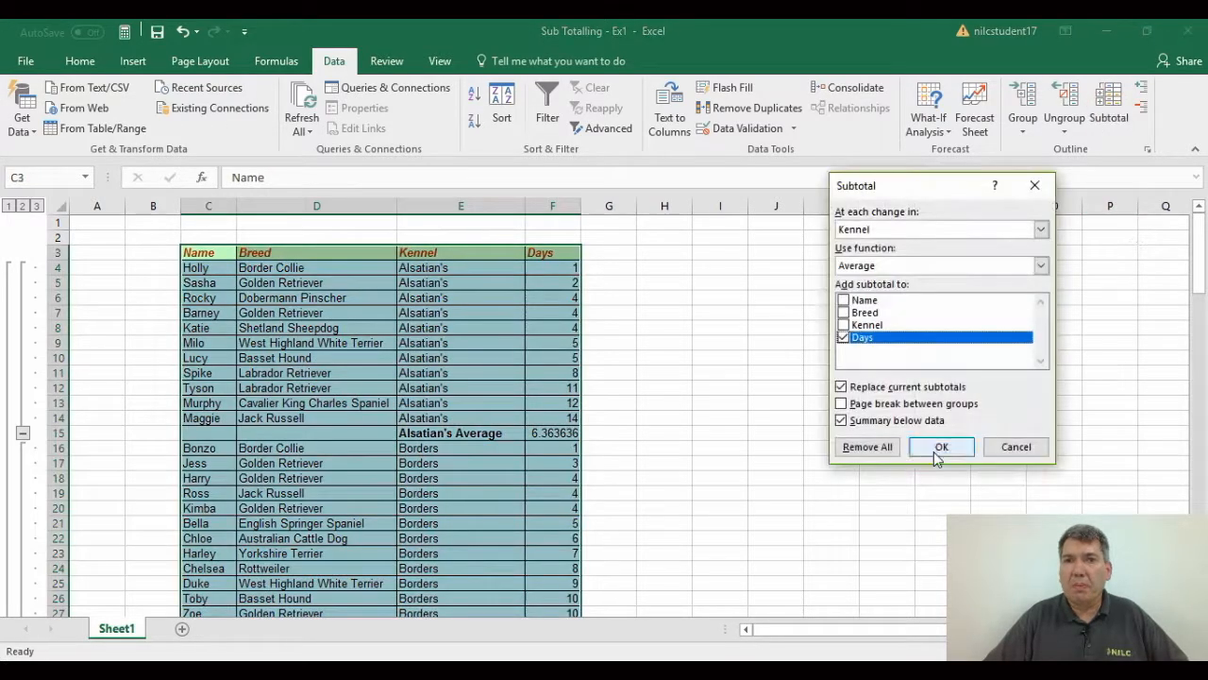
{"action": "left_click", "coordinate": [867, 446]}
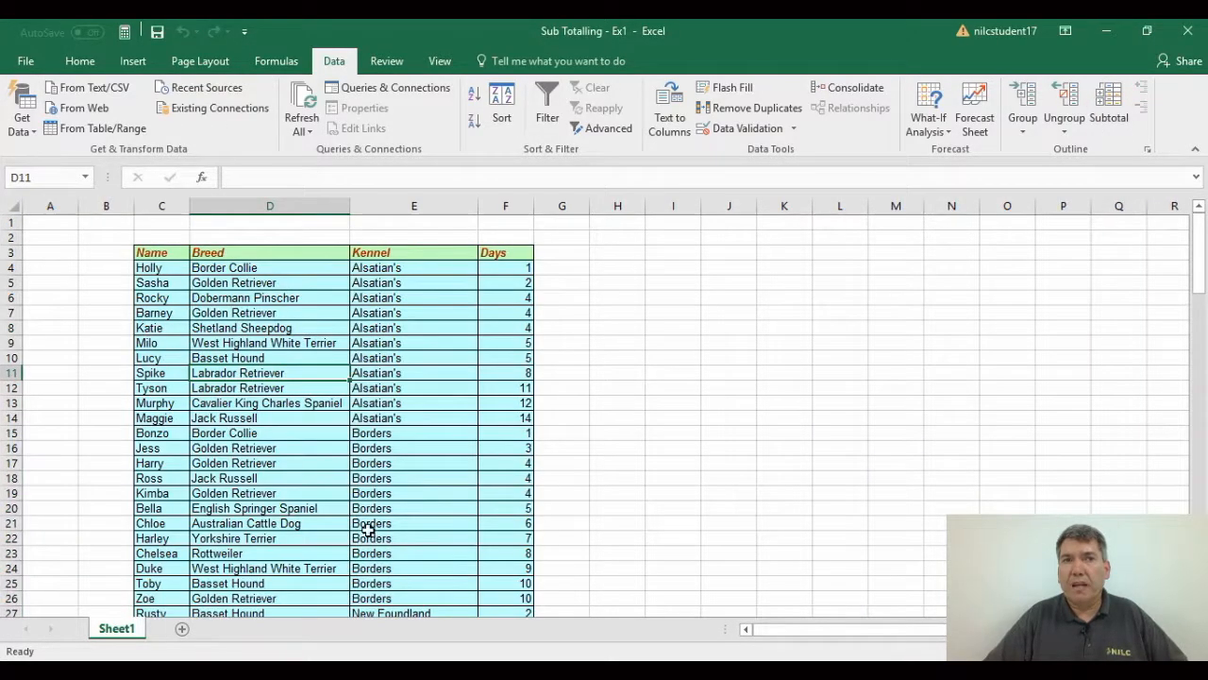